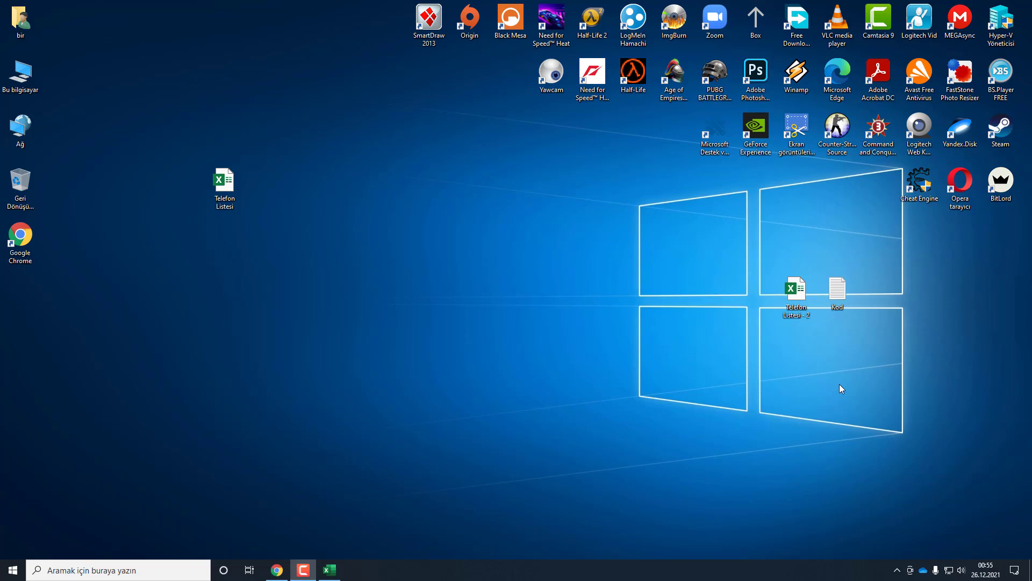
Bring the Telefon Listesi contact workbook to the front in Excel
left_click(331, 568)
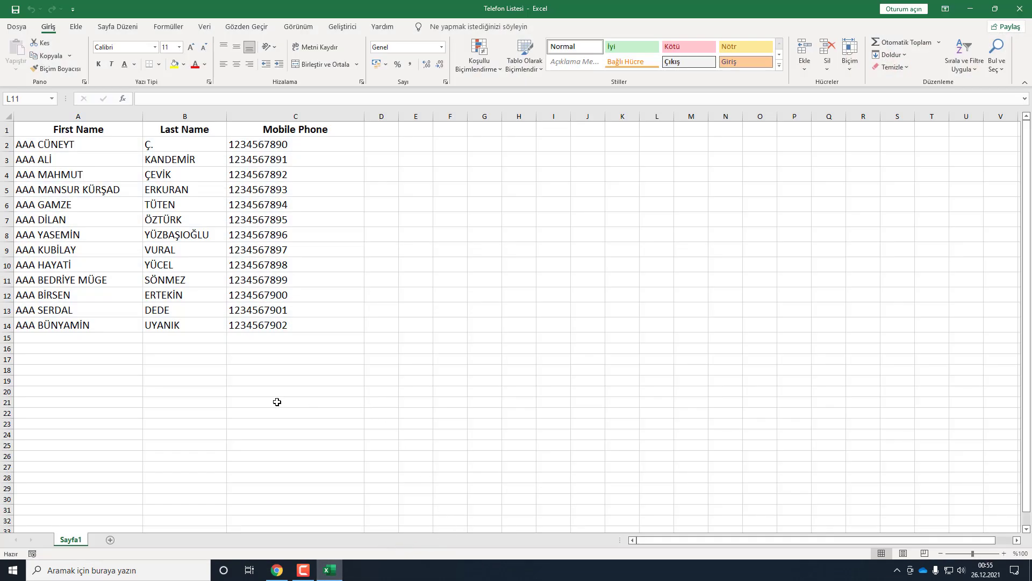
left_click(78, 116)
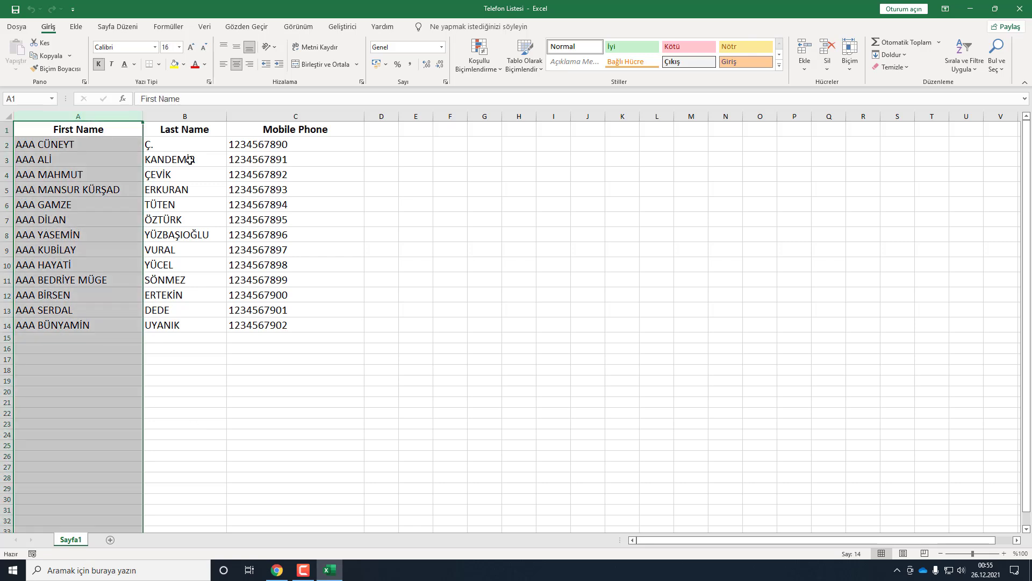
left_click(187, 114)
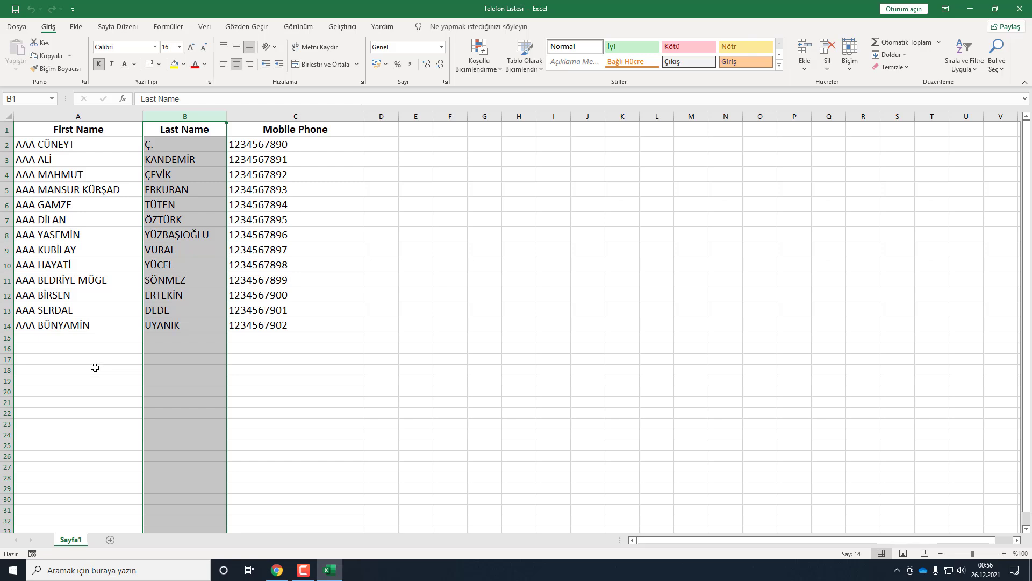
left_click(95, 369)
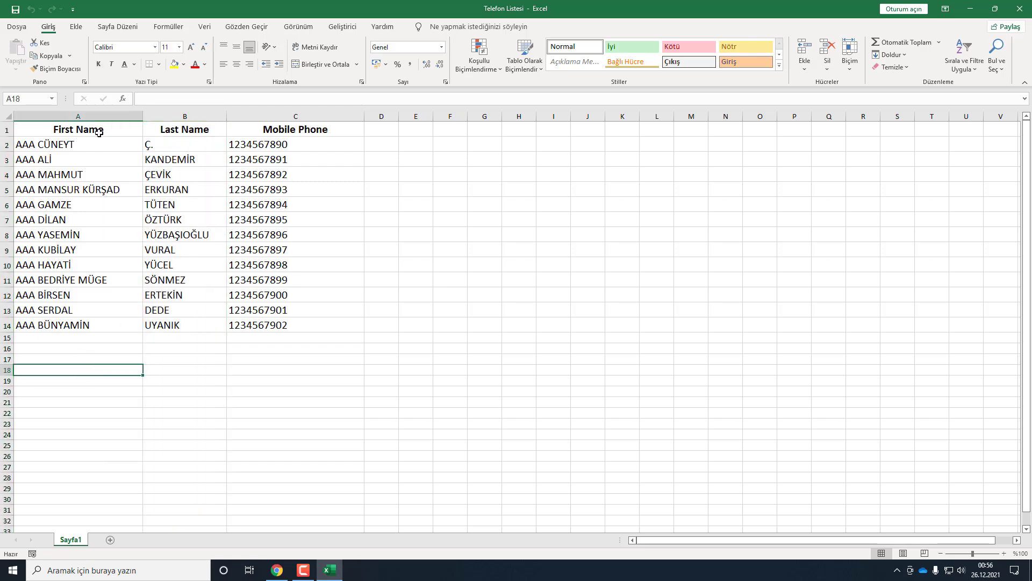
left_click_drag(98, 132, 266, 125)
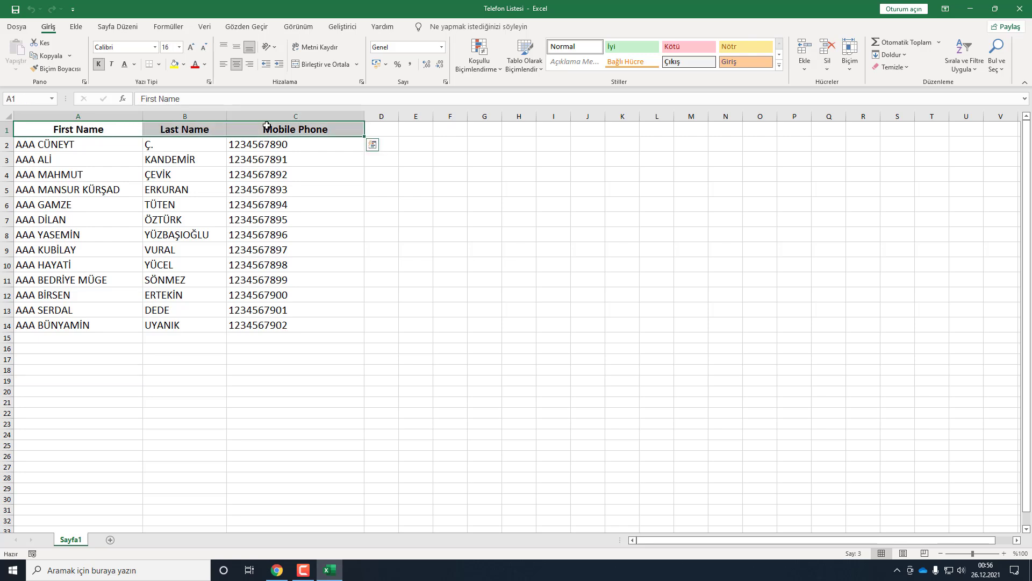
left_click(111, 130)
left_click(185, 130)
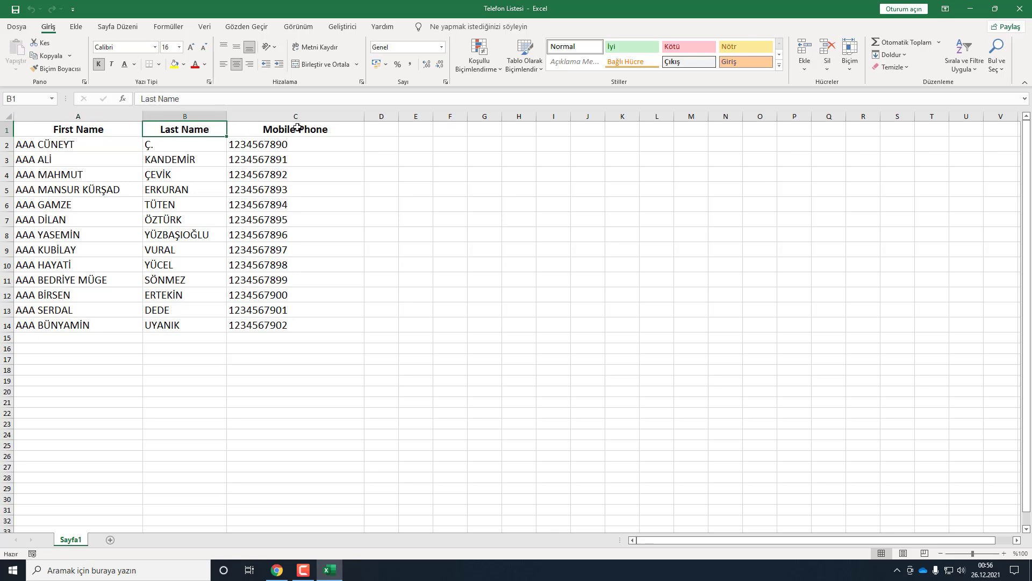
left_click(294, 130)
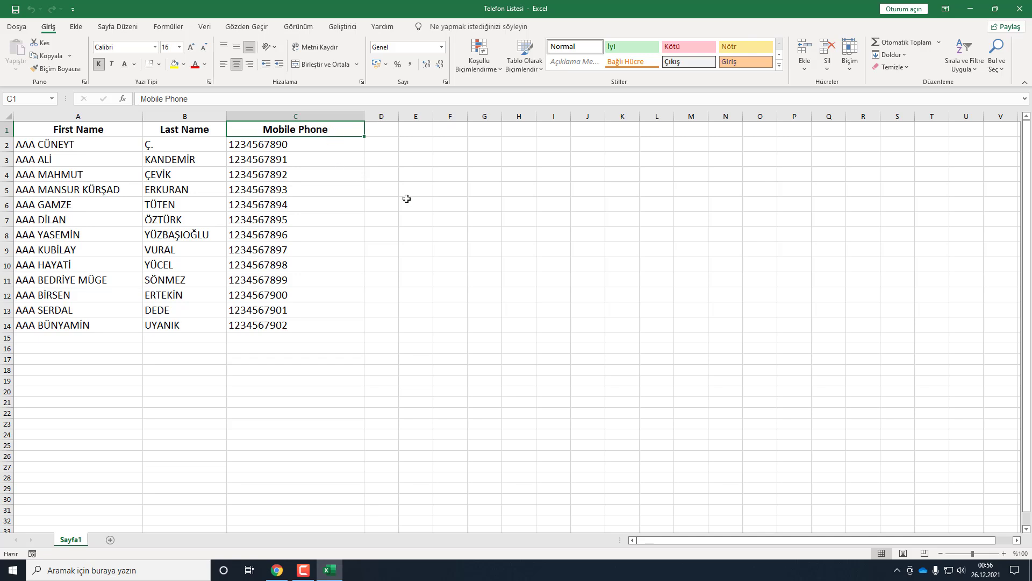
left_click_drag(309, 146, 308, 331)
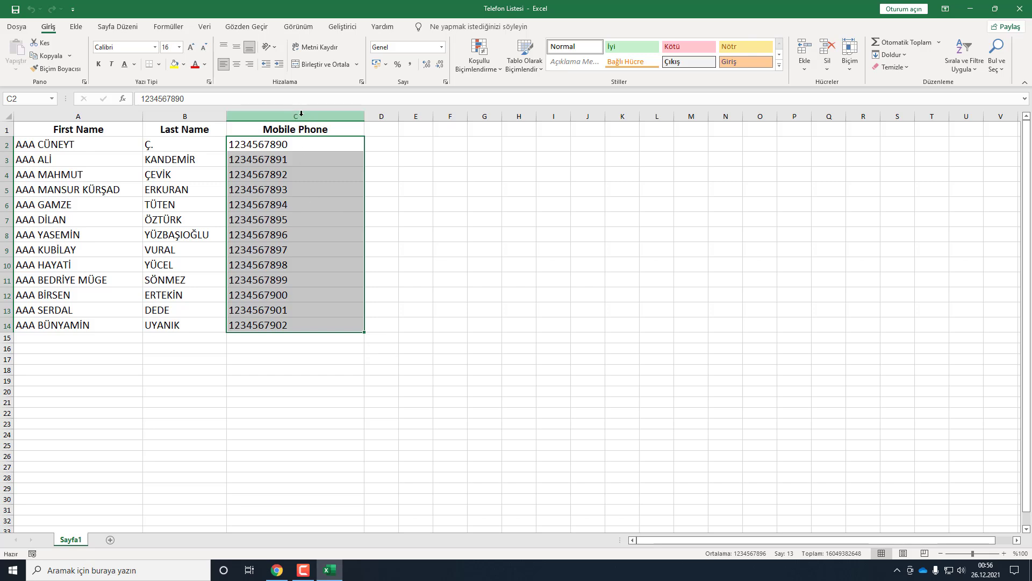
left_click(301, 114)
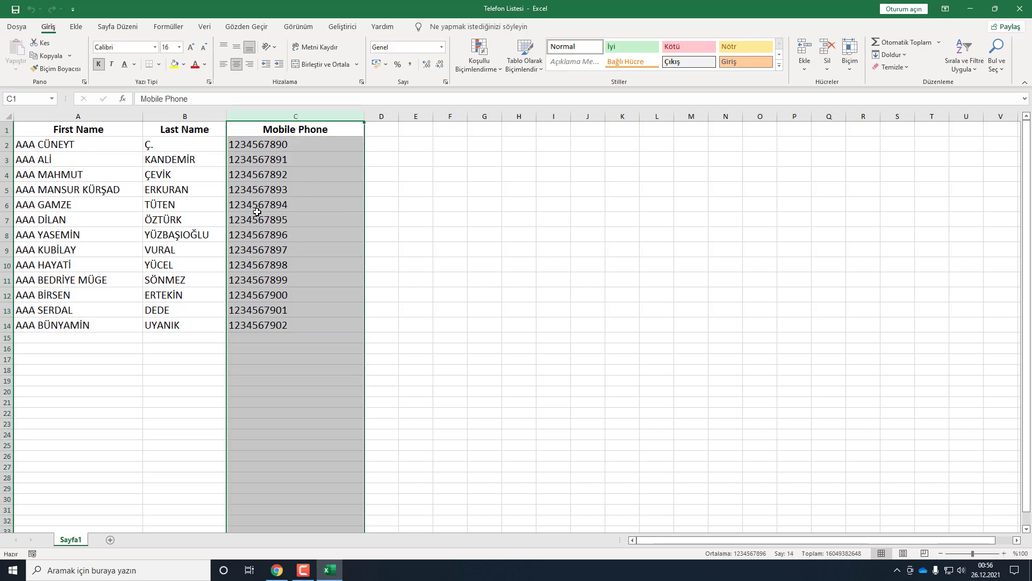
right_click(279, 193)
left_click(317, 332)
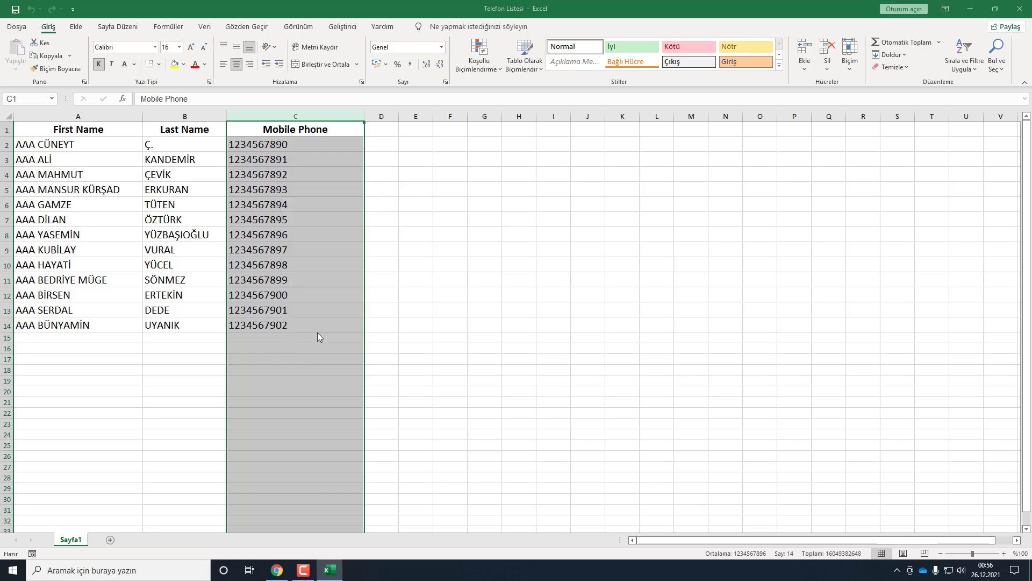
left_click_drag(288, 211, 433, 180)
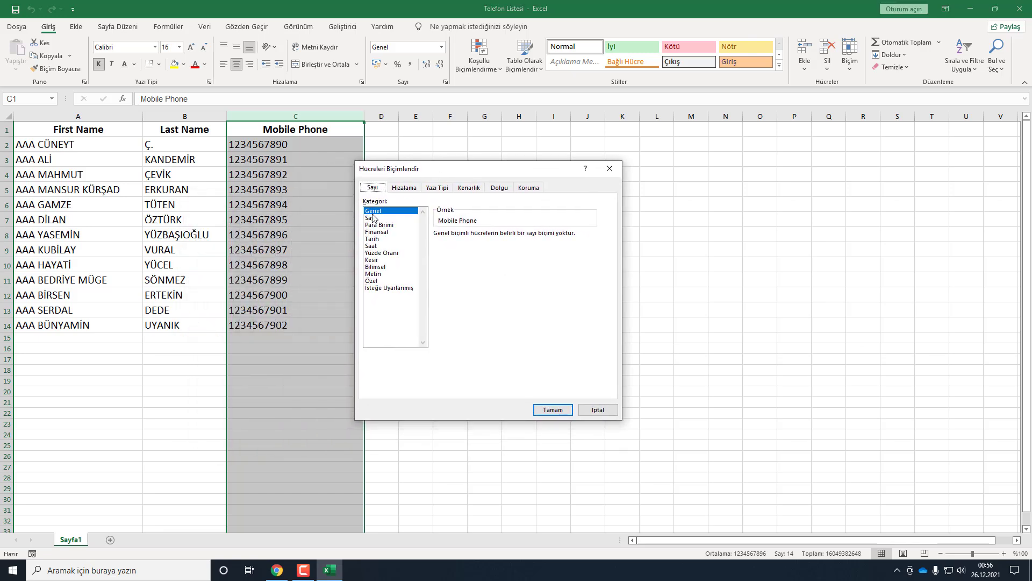
left_click(388, 287)
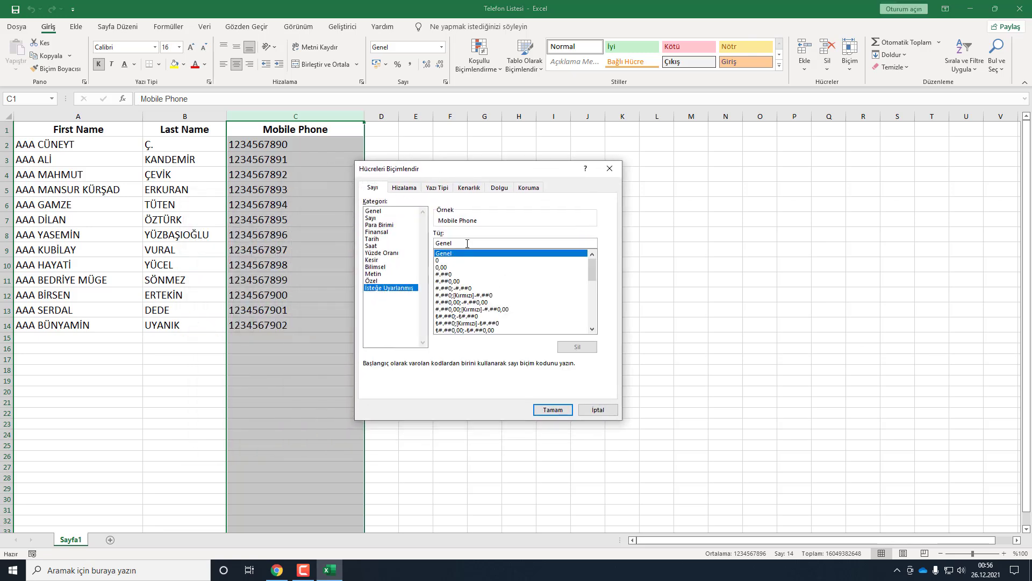
left_click_drag(467, 244, 432, 245)
key("BackSpace")
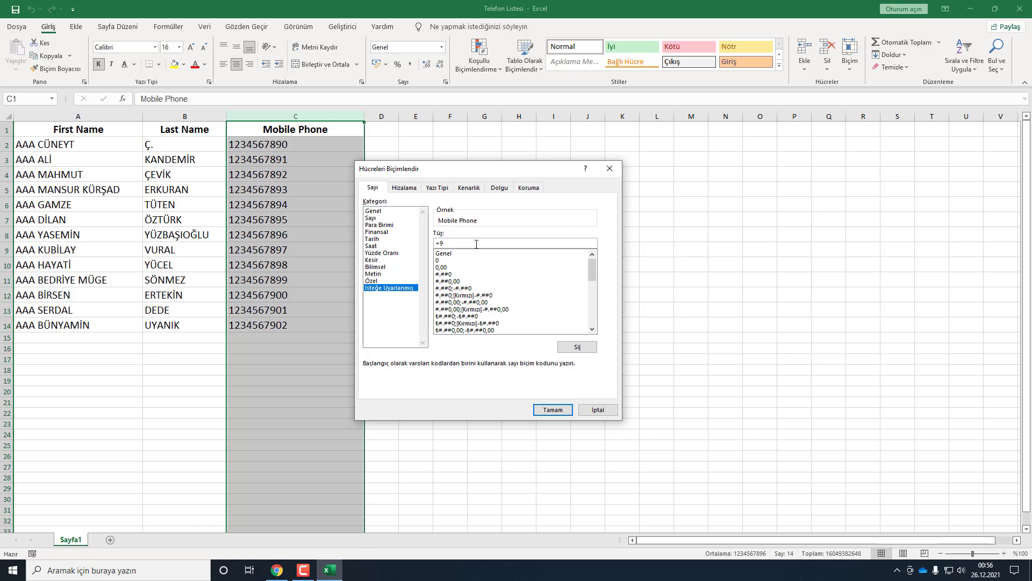
type("00000000000")
left_click(555, 408)
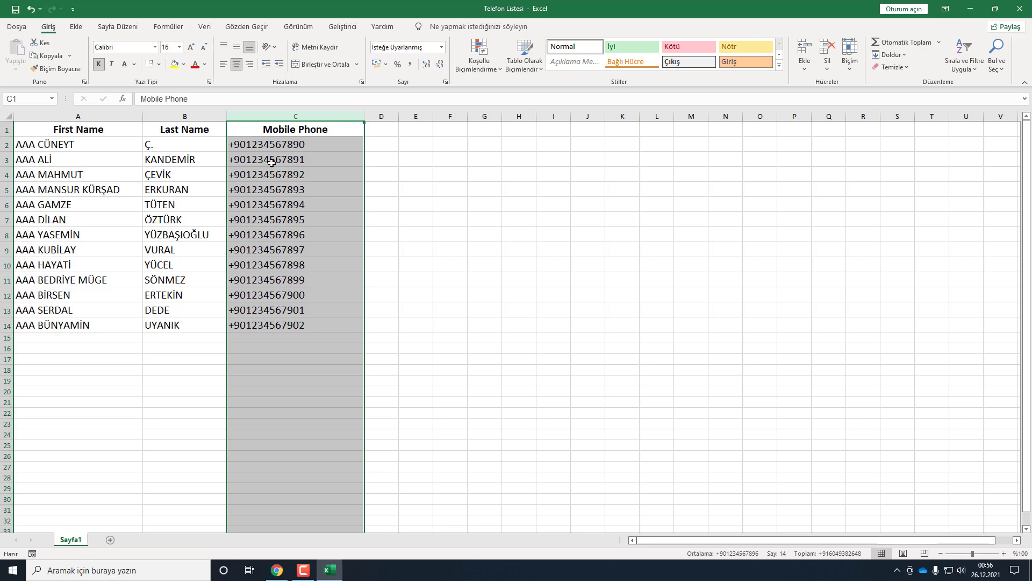
Save the list to the desktop as comma-separated CSV named 'Telefon Listesi CSV'
left_click(422, 222)
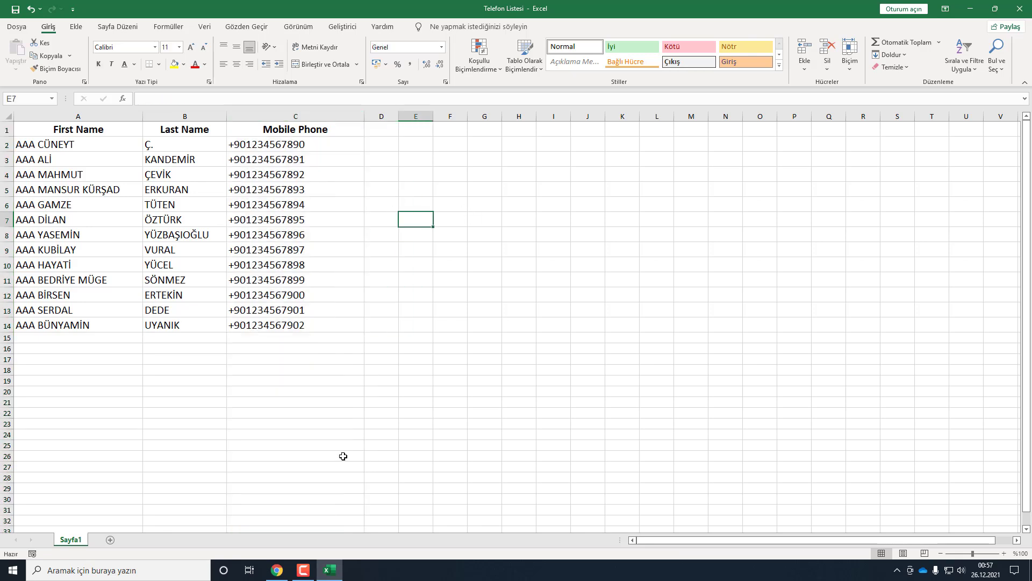
left_click(20, 27)
left_click(54, 171)
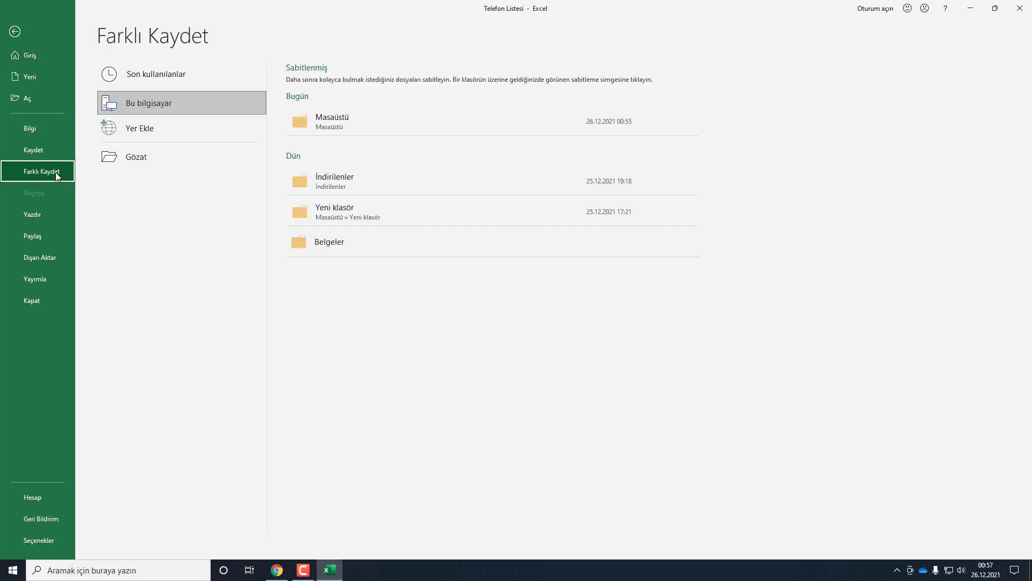
left_click(343, 127)
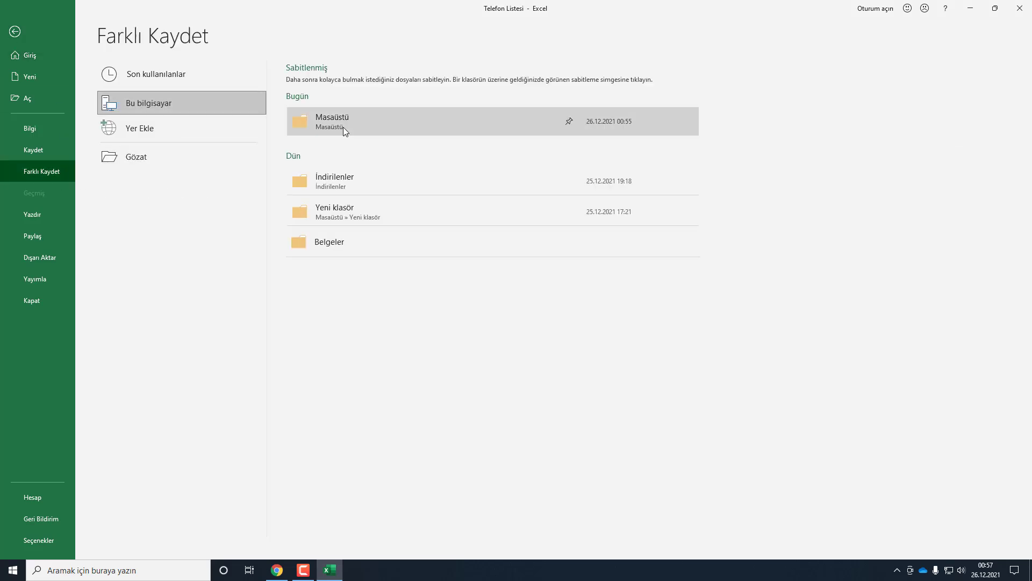
left_click(48, 120)
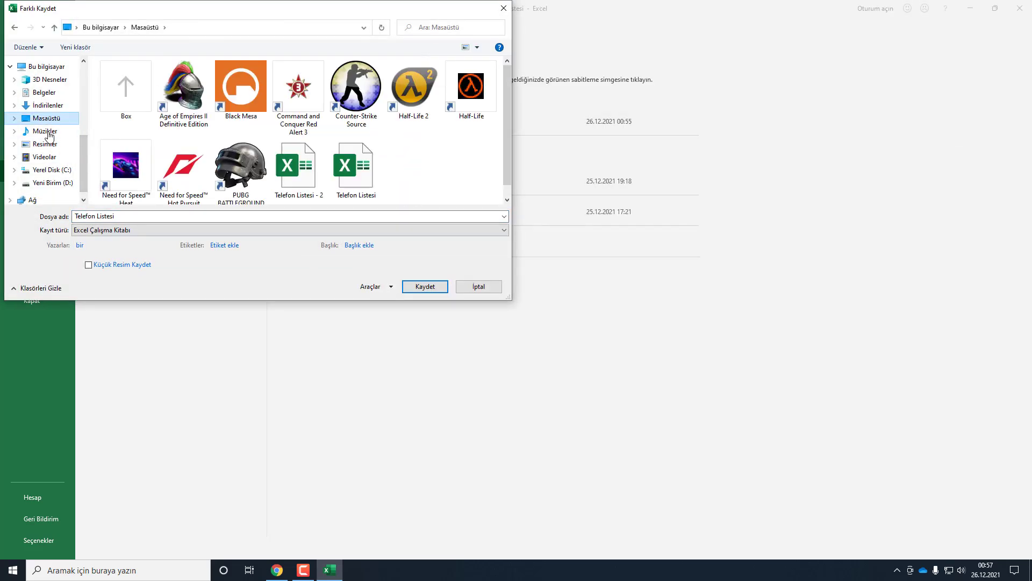
left_click(101, 232)
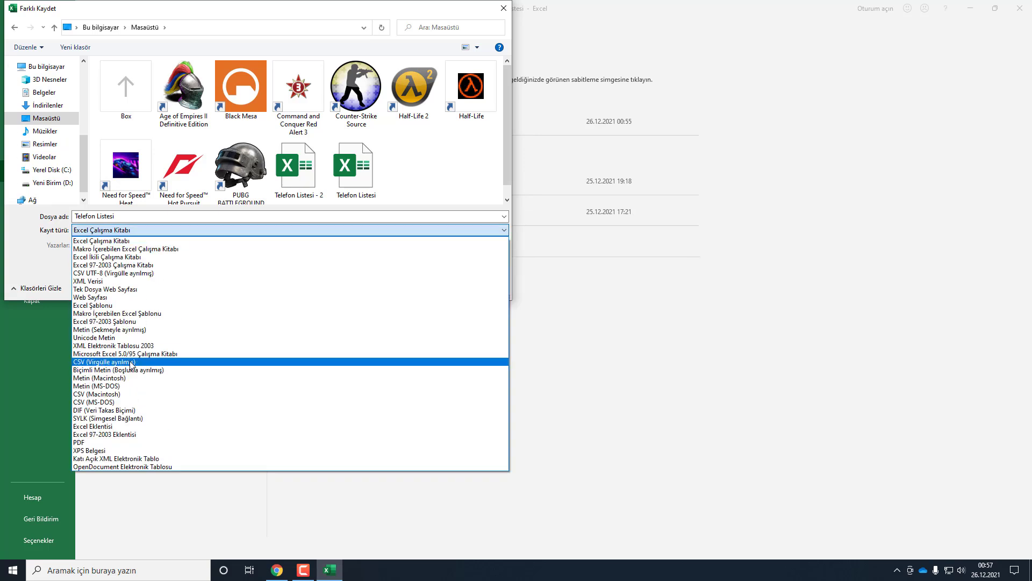
left_click(158, 363)
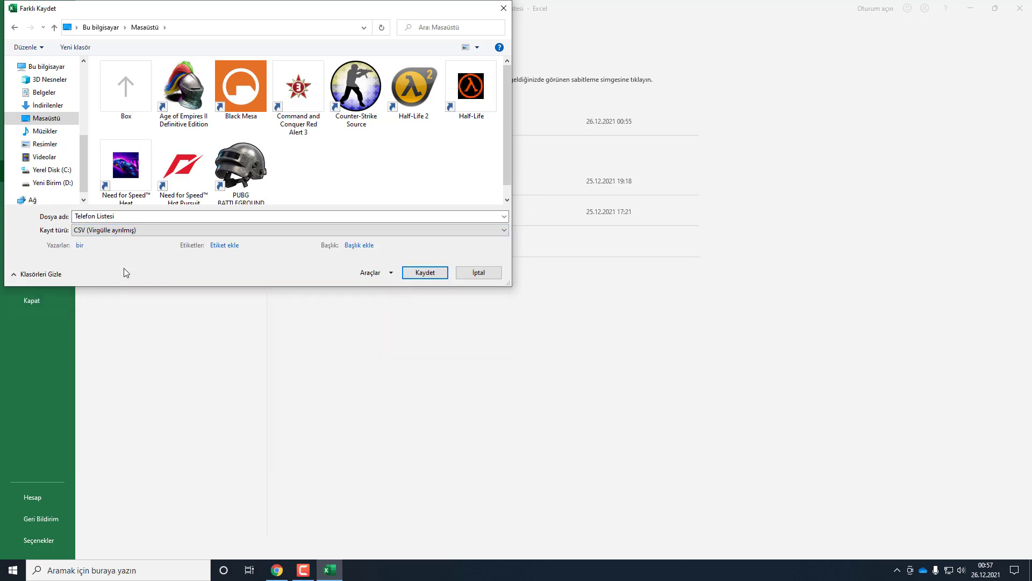
left_click_drag(75, 216, 124, 216)
left_click(138, 215)
type("CSV")
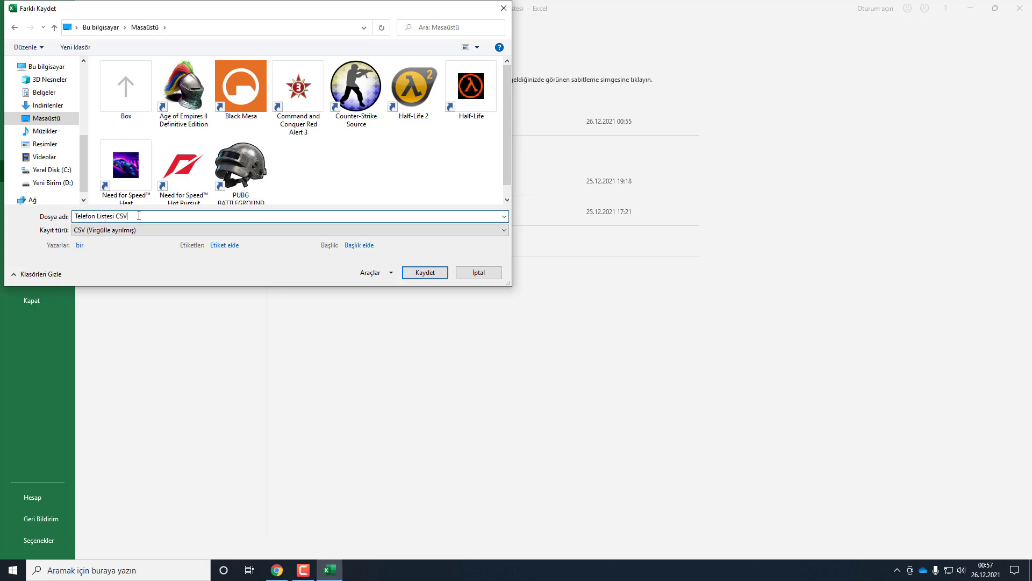
left_click(425, 272)
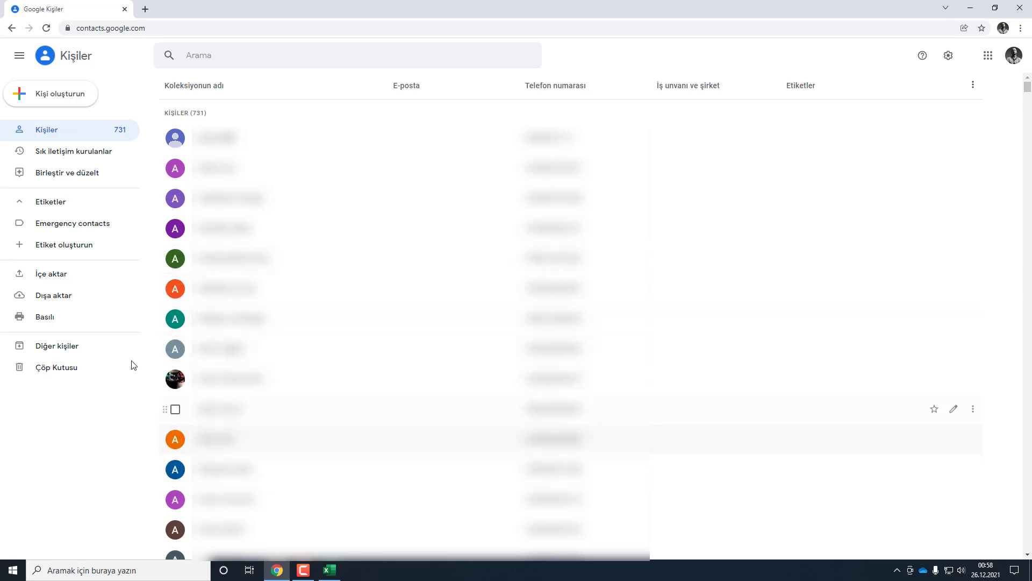
Import contacts into Google Contacts from the desktop file Telefon Listesi CSV.csv
left_click(44, 280)
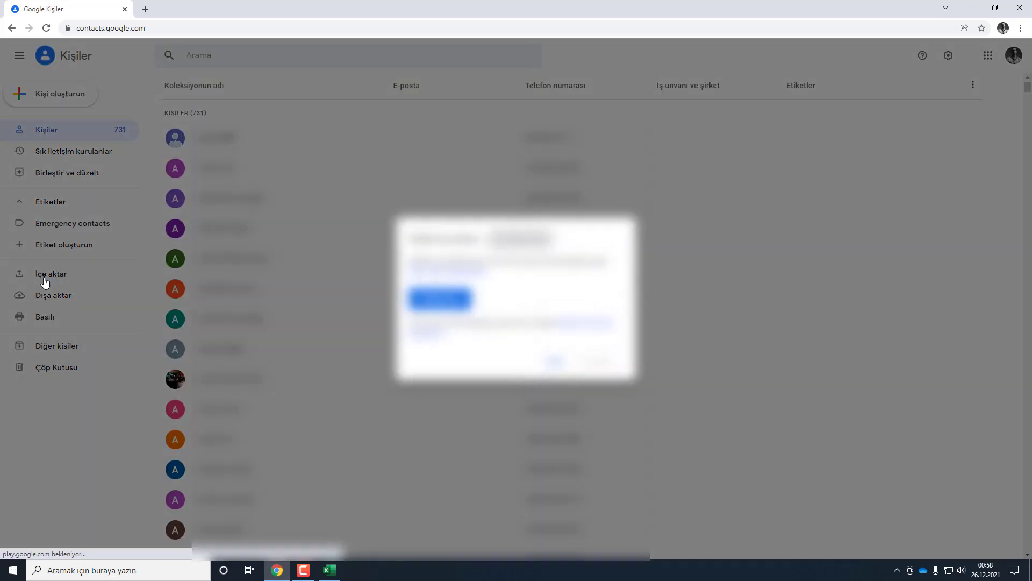
left_click(451, 304)
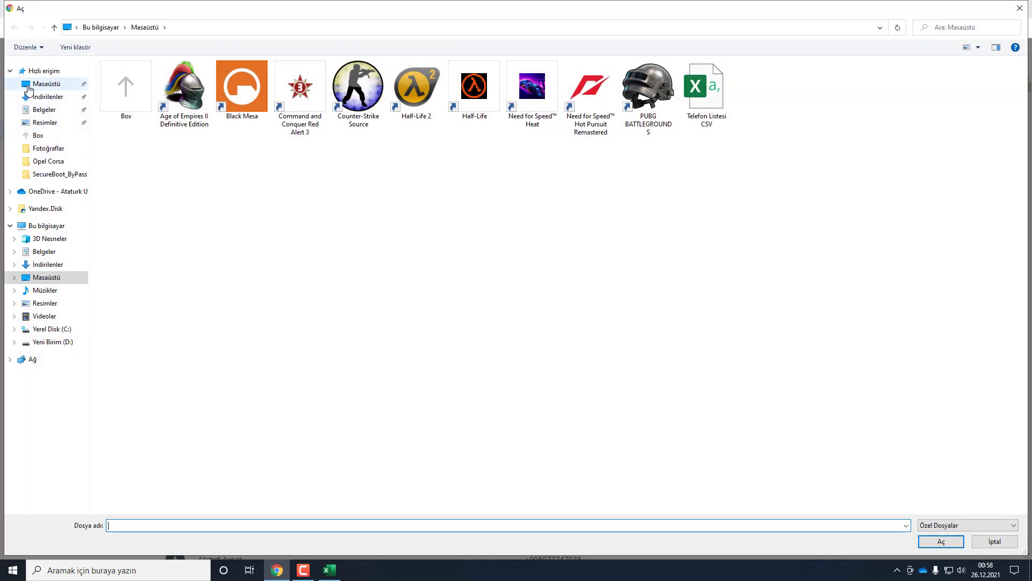
left_click(715, 91)
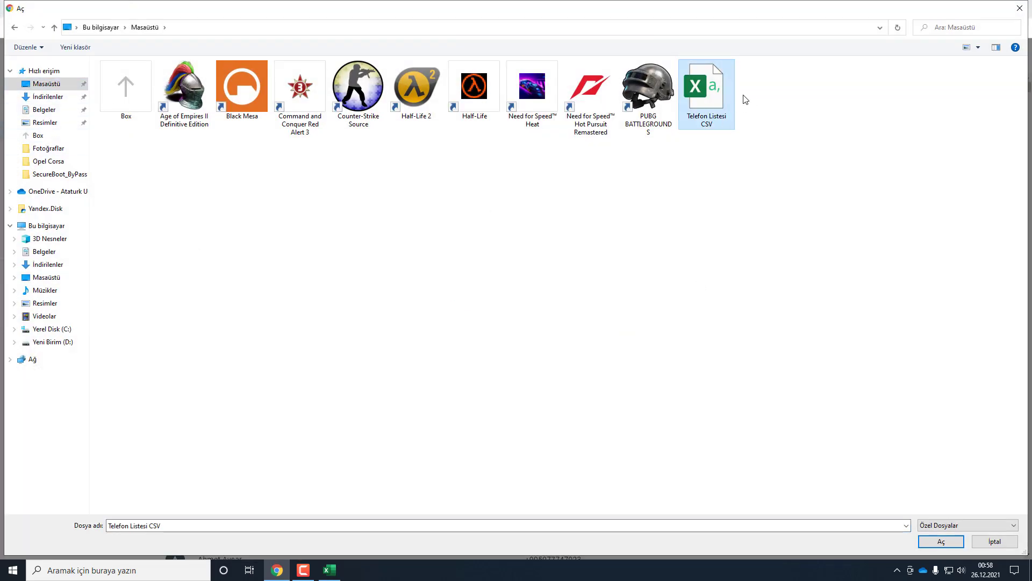
double_click(709, 97)
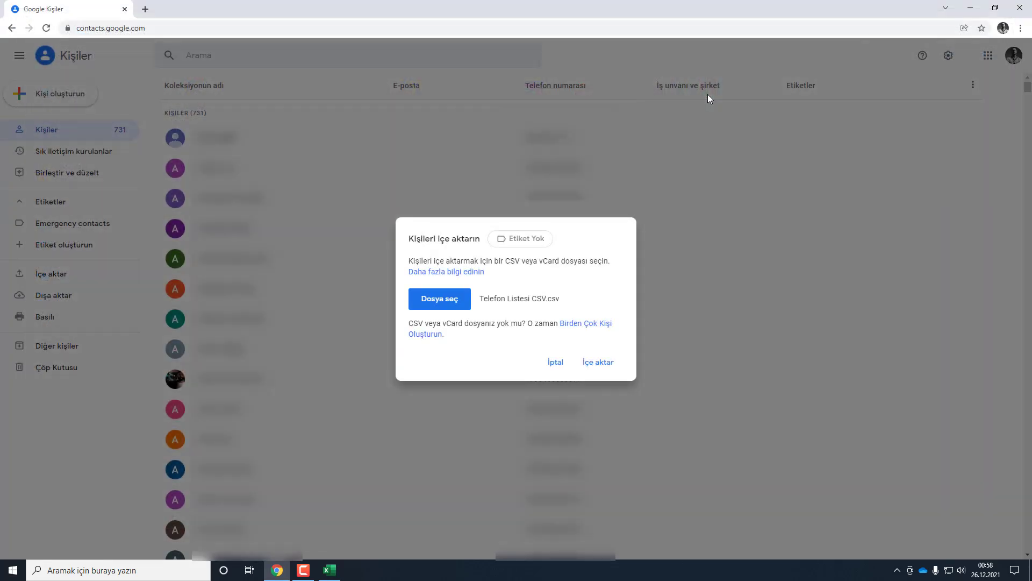
left_click(599, 362)
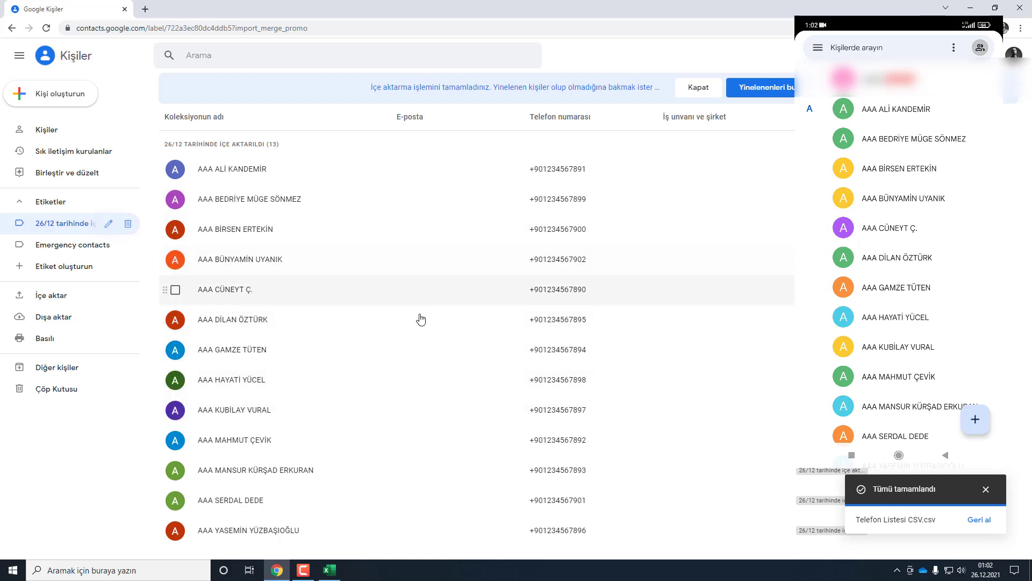
Delete the 26/12 label together with all 13 of its imported contacts
left_click(128, 225)
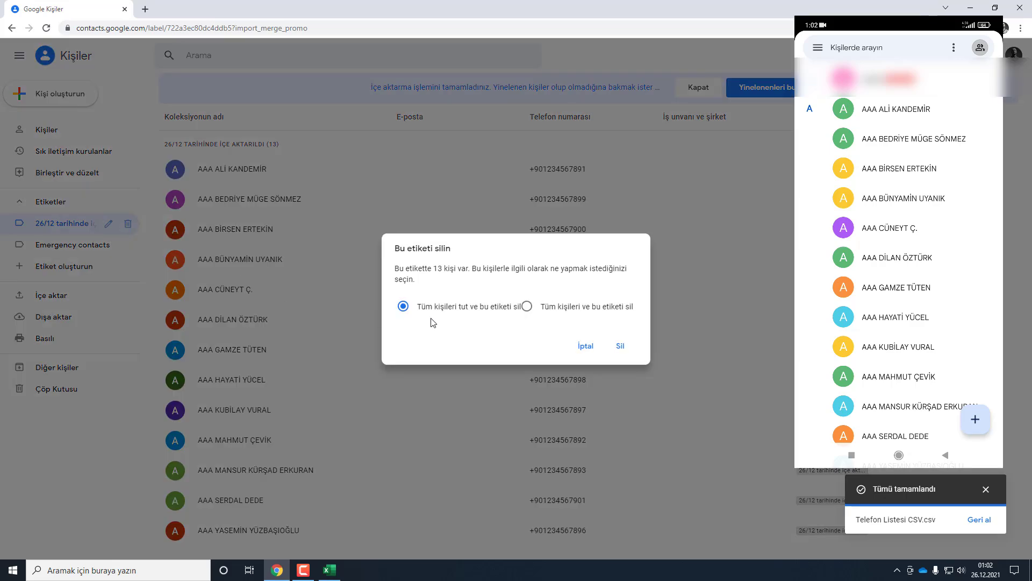
left_click(553, 311)
left_click(622, 350)
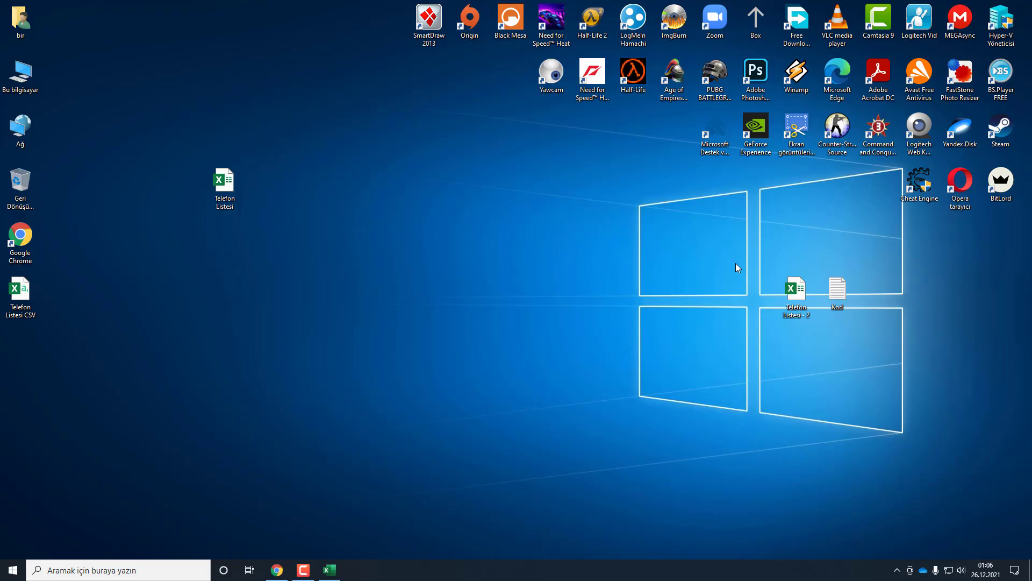
left_click(332, 570)
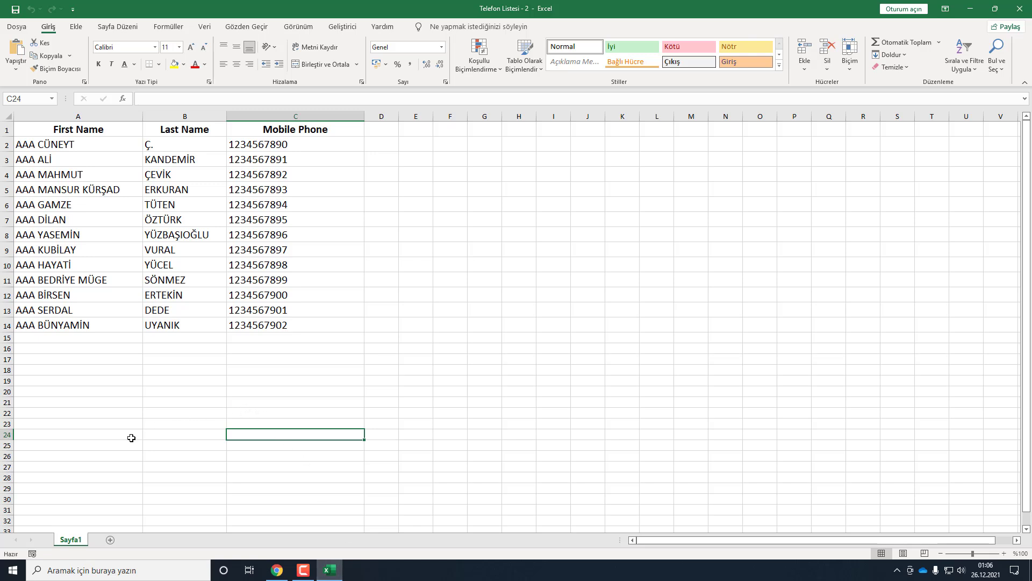
right_click(72, 541)
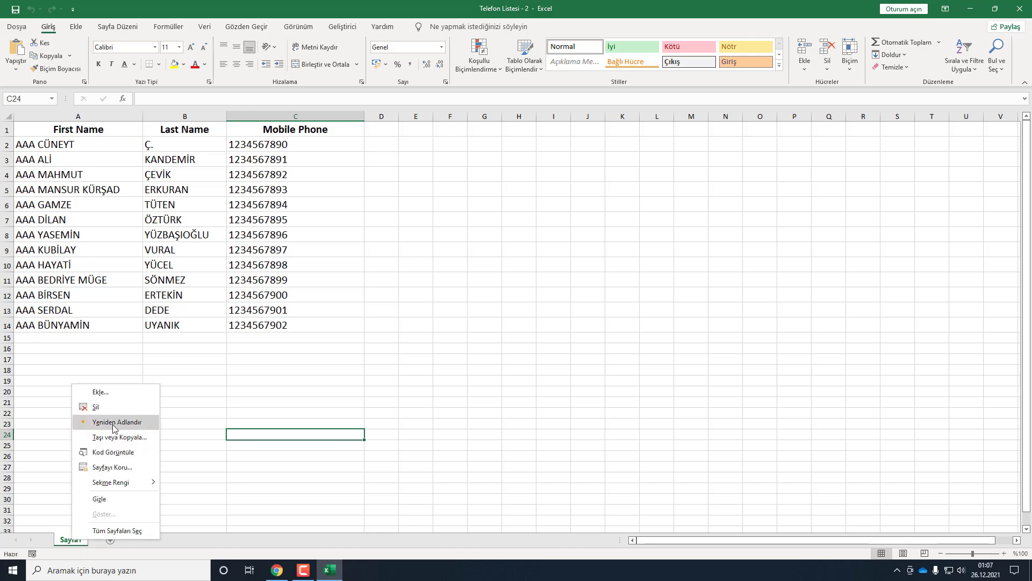
left_click(62, 541)
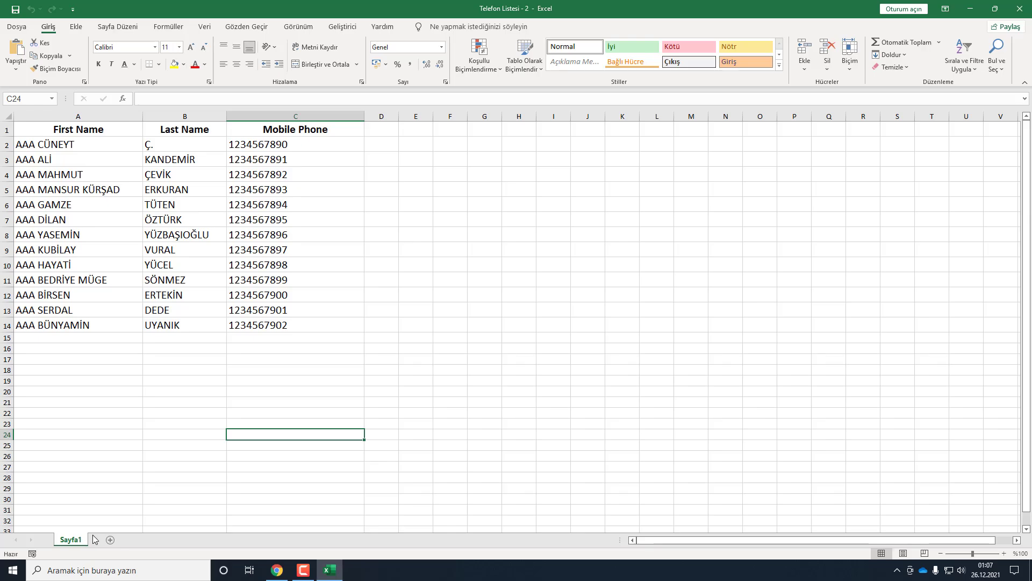
left_click(1030, 570)
Copy the entire Create_VCF macro from the Kod Notepad file and return to Excel
double_click(837, 290)
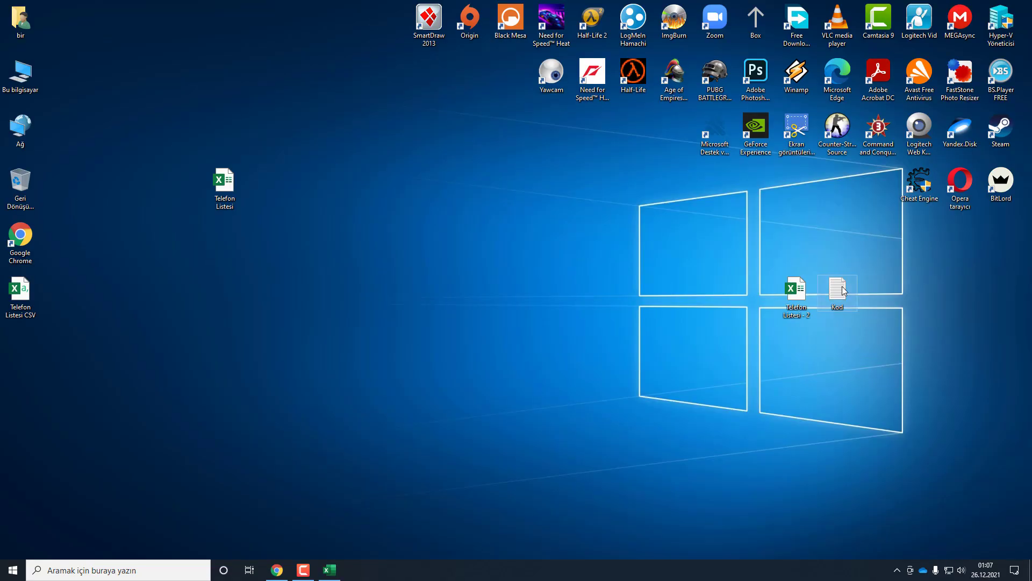
left_click(282, 435)
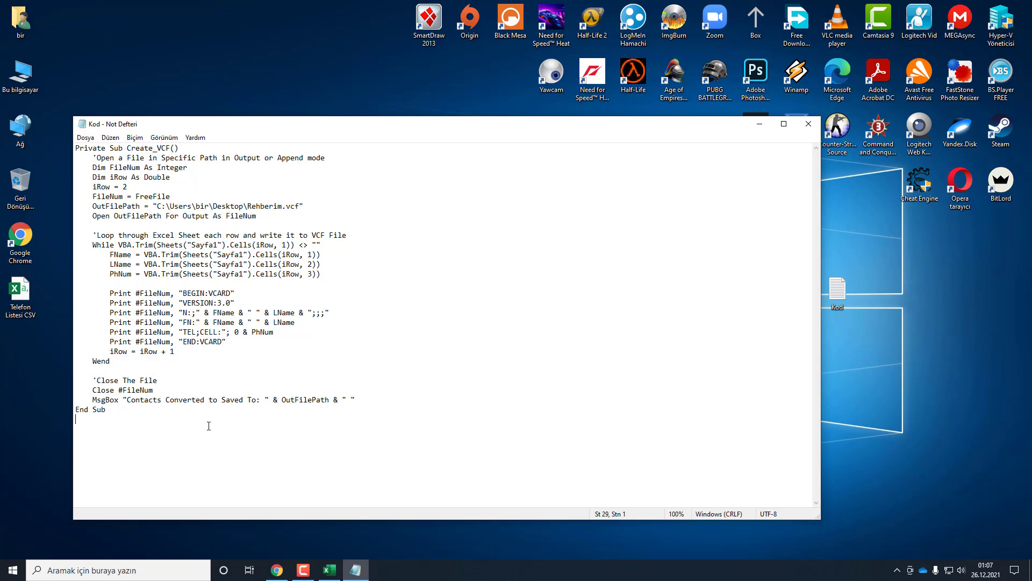
key("ctrl+a")
left_click(195, 374)
key("ctrl+a")
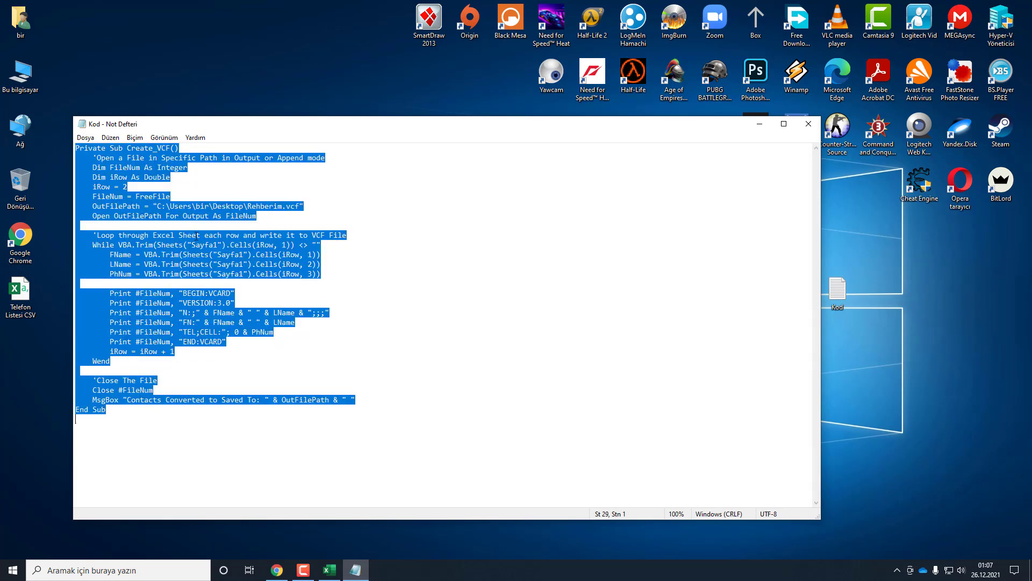
right_click(194, 249)
left_click(178, 281)
left_click(329, 570)
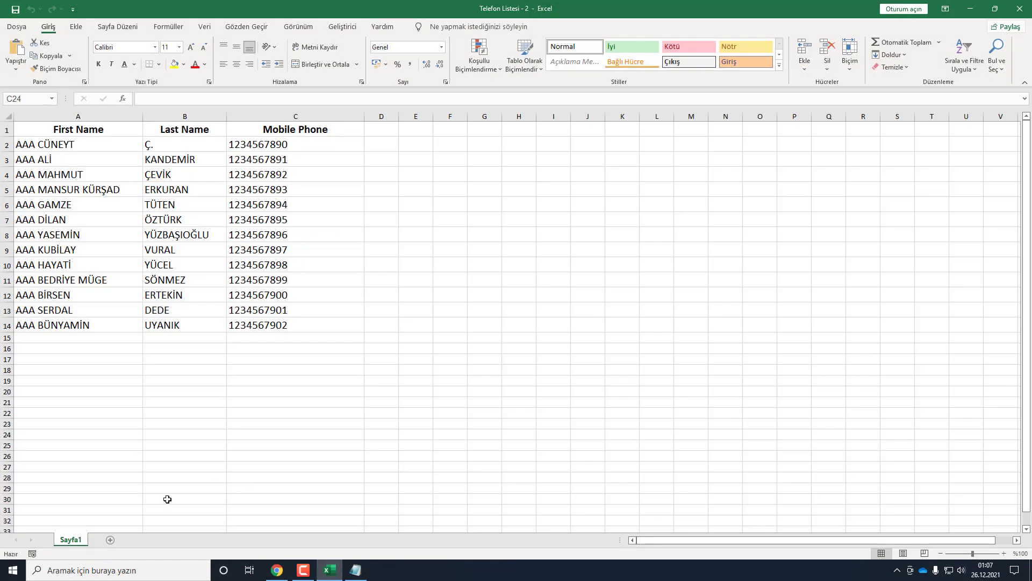
Open the Sayfa1 code module via Kod Görüntüle and paste the Create_VCF macro into it
right_click(70, 539)
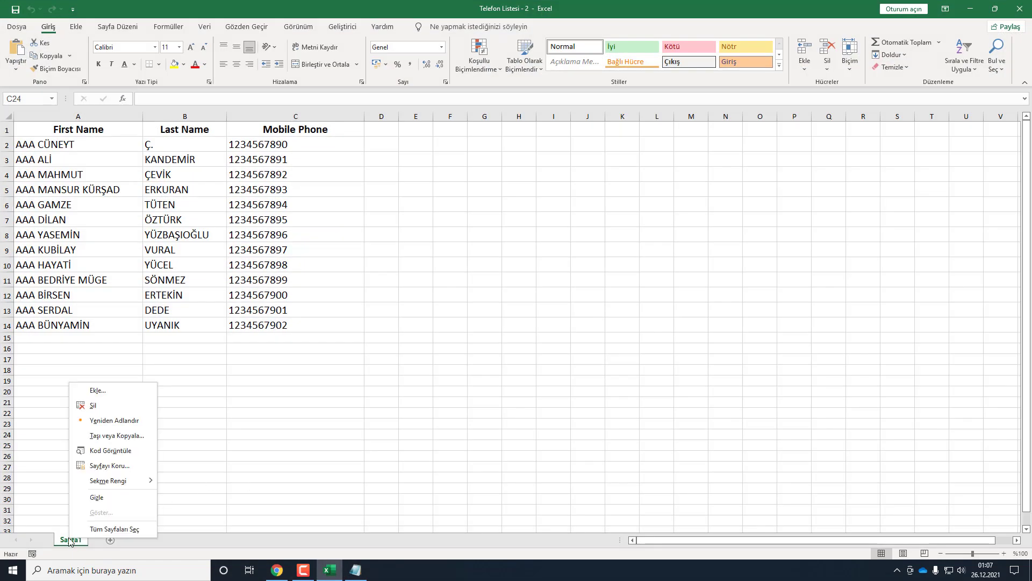
left_click(97, 450)
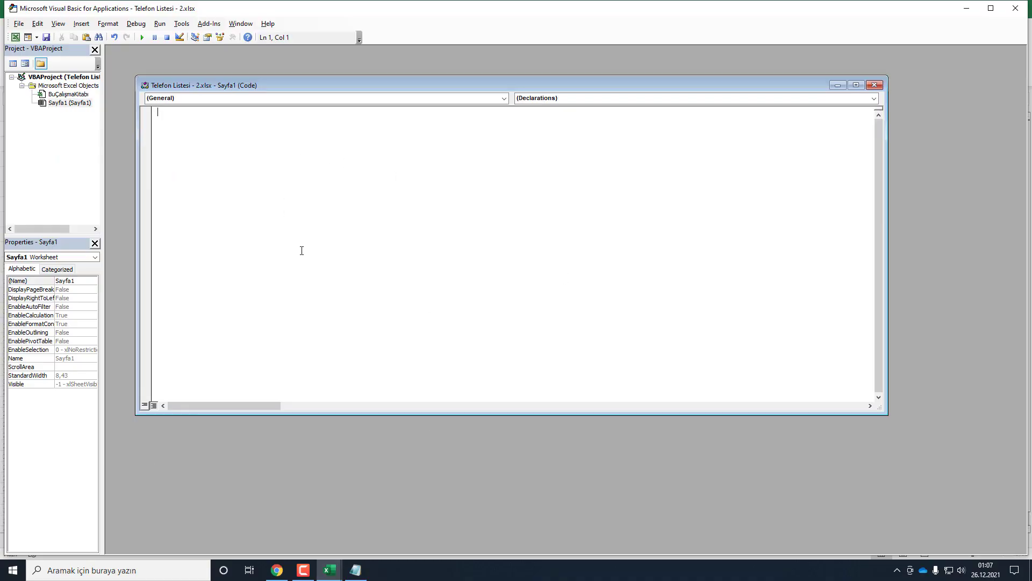
right_click(60, 106)
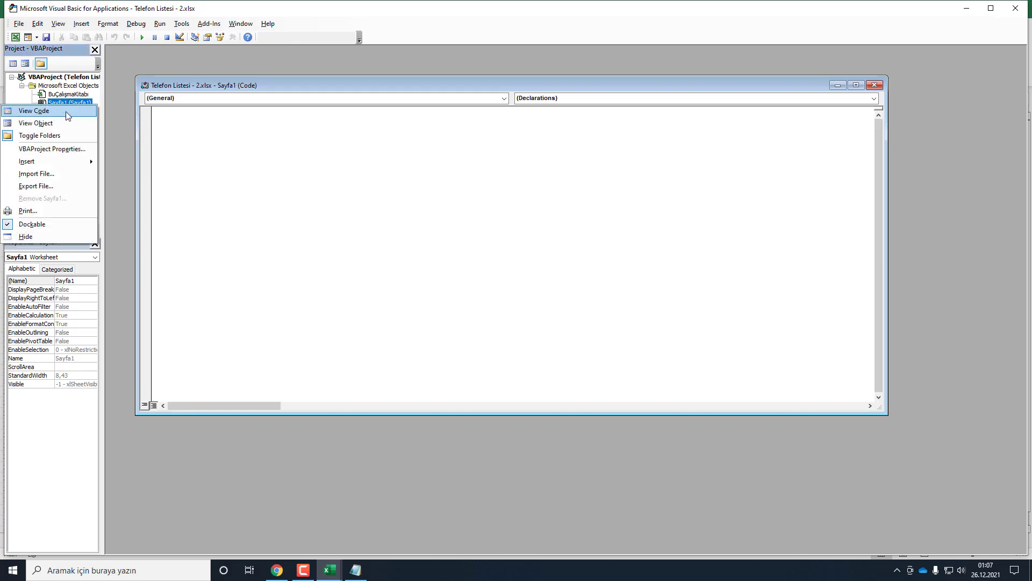
left_click(251, 145)
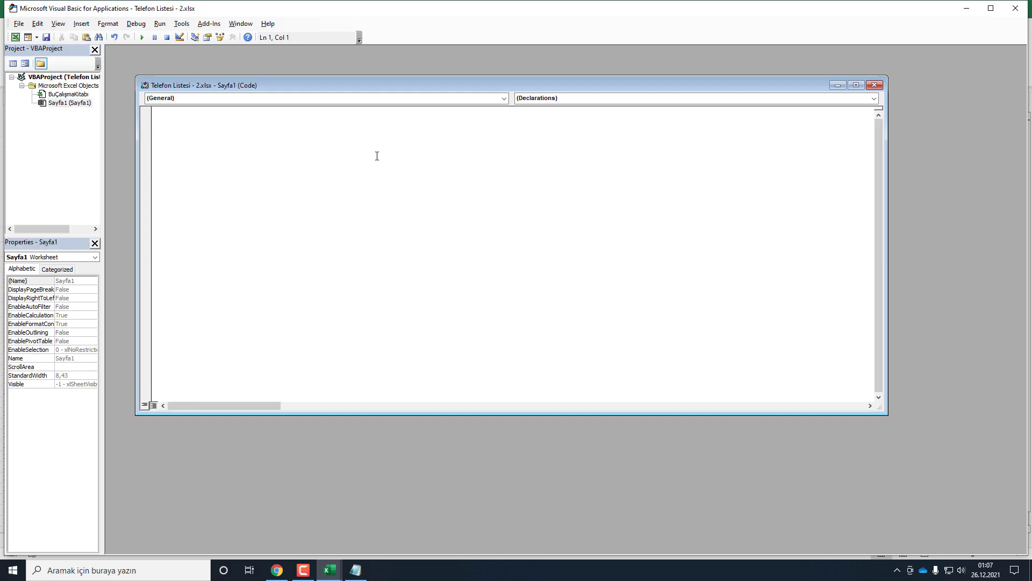
right_click(243, 135)
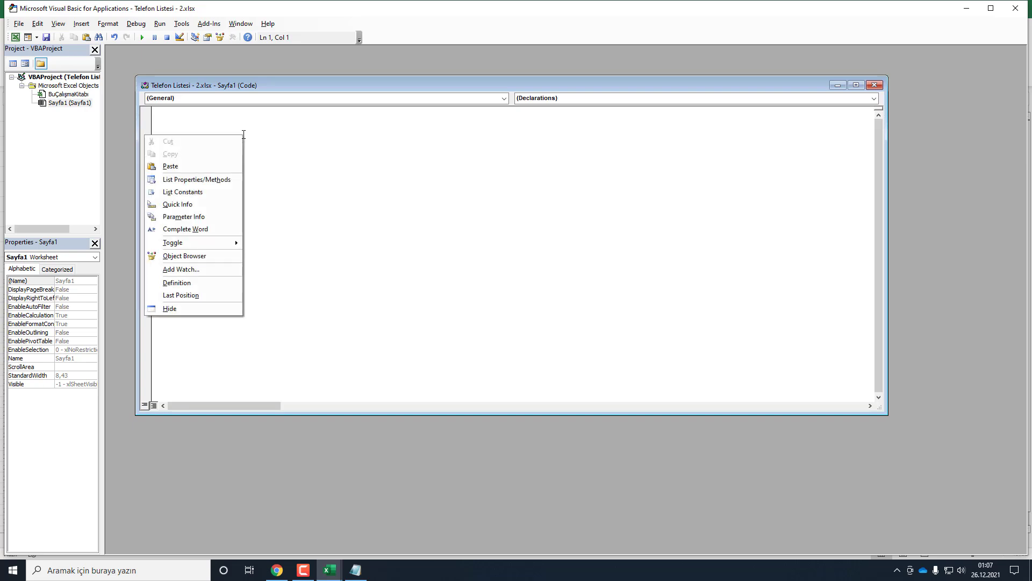
left_click(194, 167)
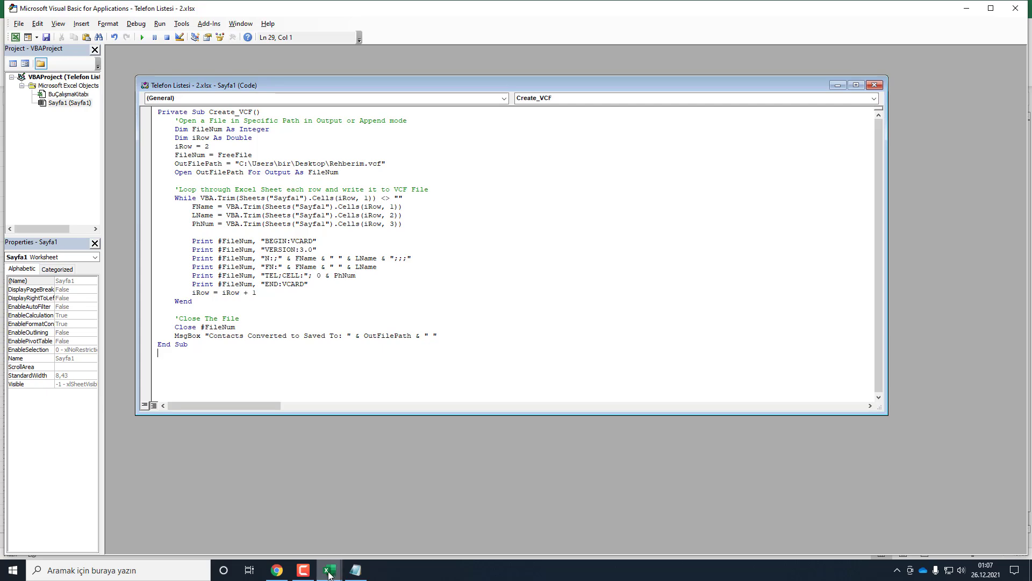
Compare the macro's 0 before PhNum with the phone numbers on the worksheet
left_click(296, 526)
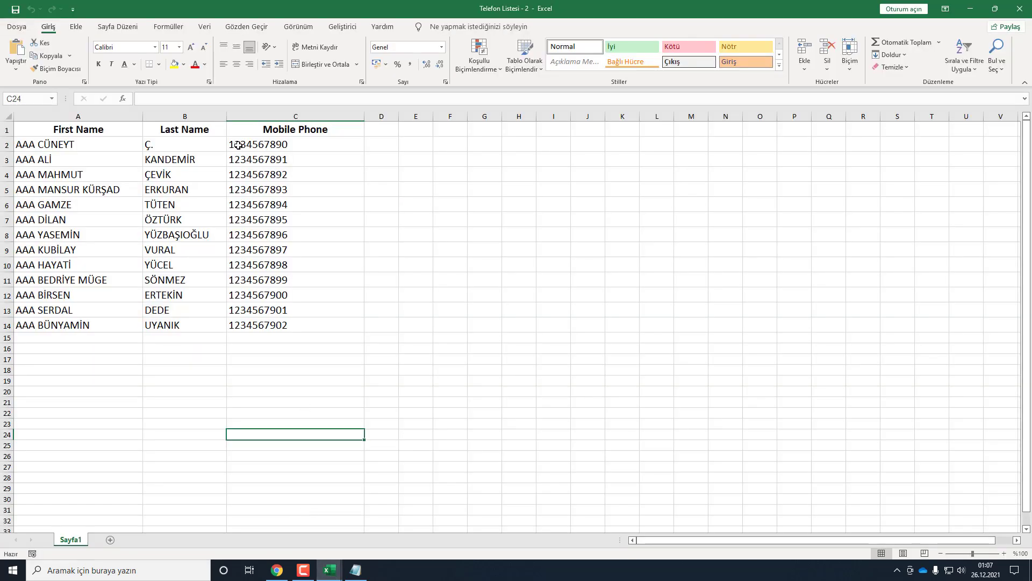
mouse_move(328, 570)
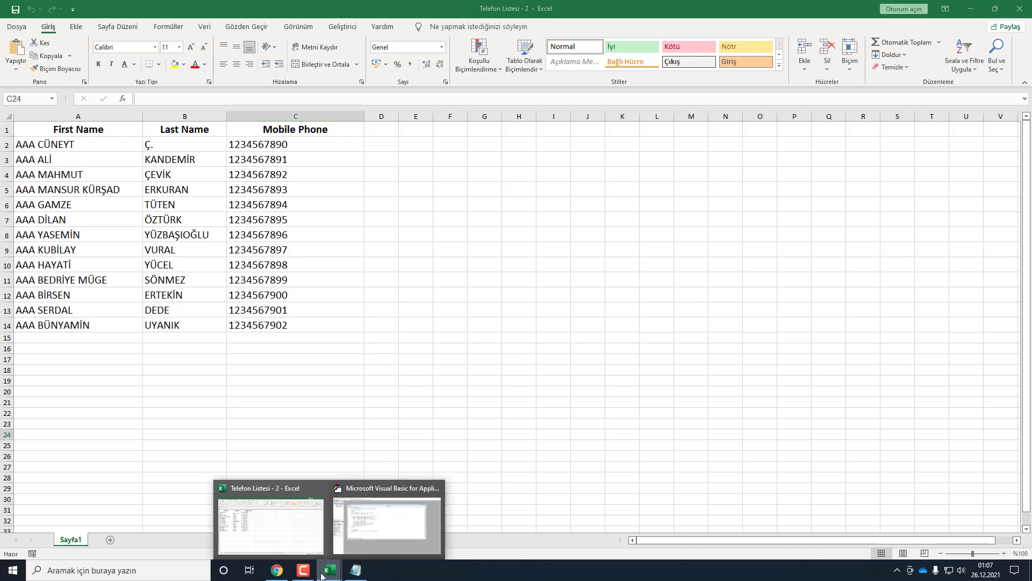
left_click(412, 519)
double_click(318, 275)
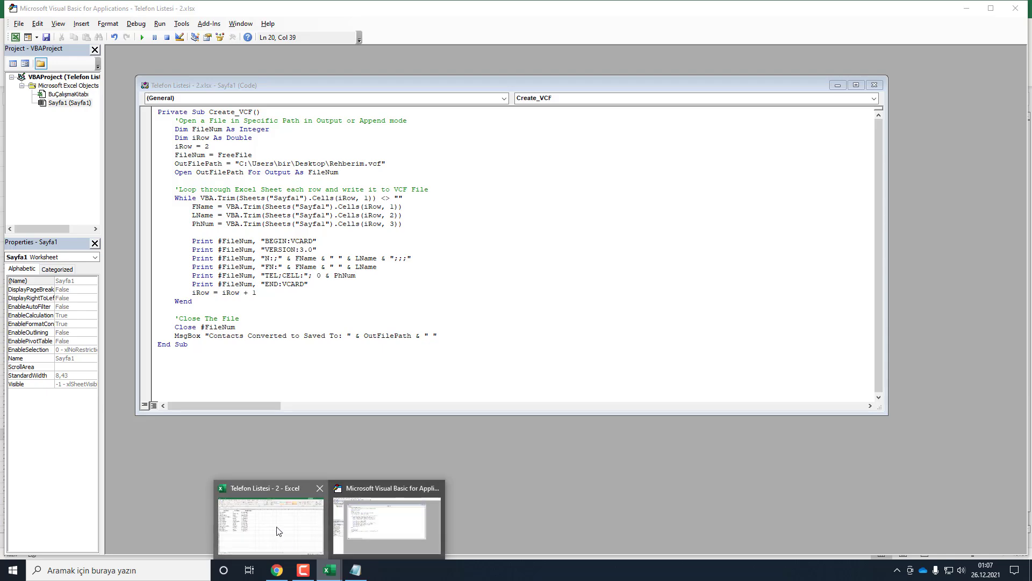
left_click(277, 527)
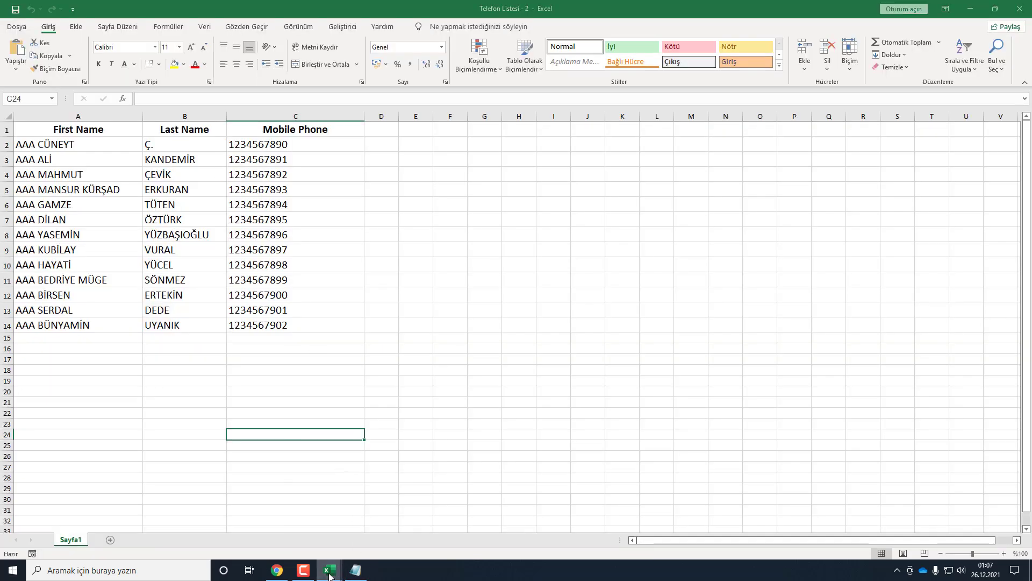
mouse_move(329, 570)
left_click(387, 519)
left_click(324, 282)
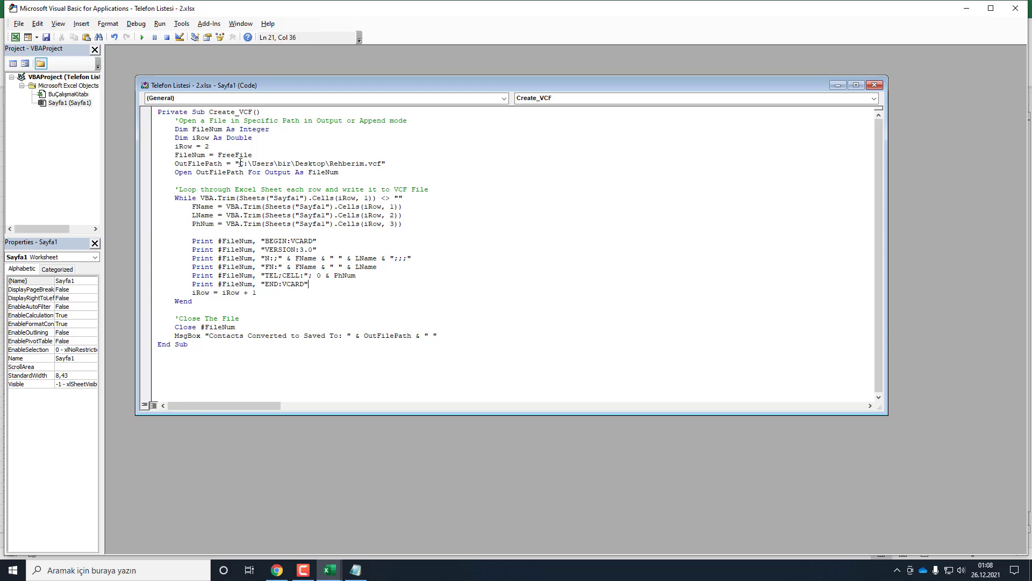
Check the folder part of the OutFilePath line, then show the desktop
left_click_drag(240, 164, 326, 165)
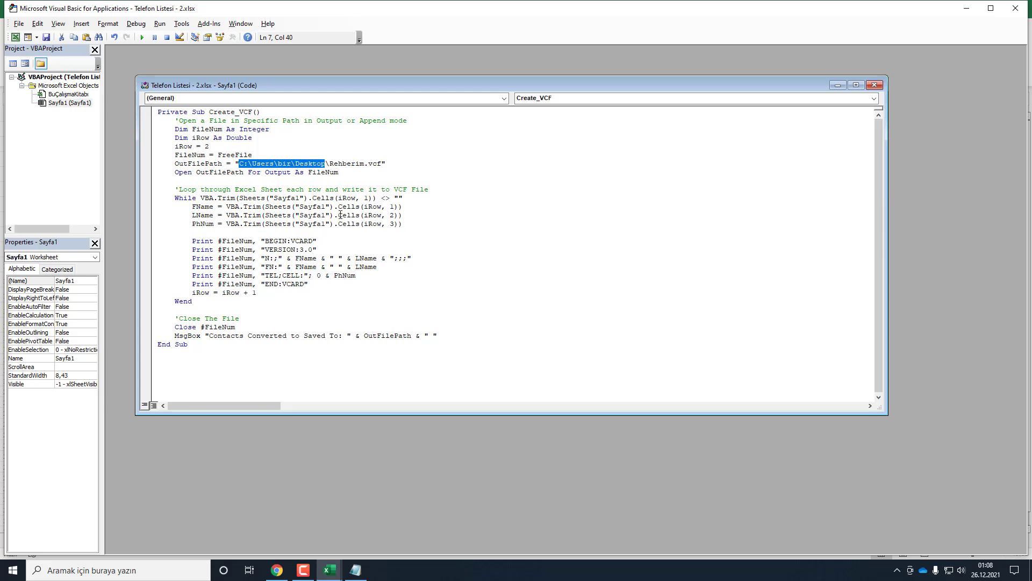
left_click(256, 166)
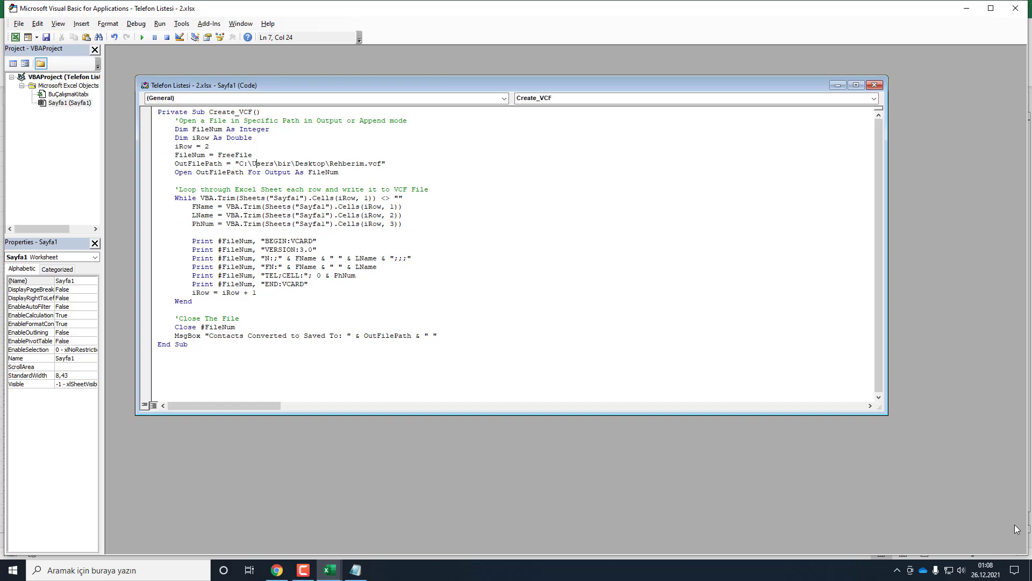
key("super+d")
Navigate File Explorer through This PC, C:, Kullanıcılar and bir to the Masaüstü folder
double_click(21, 75)
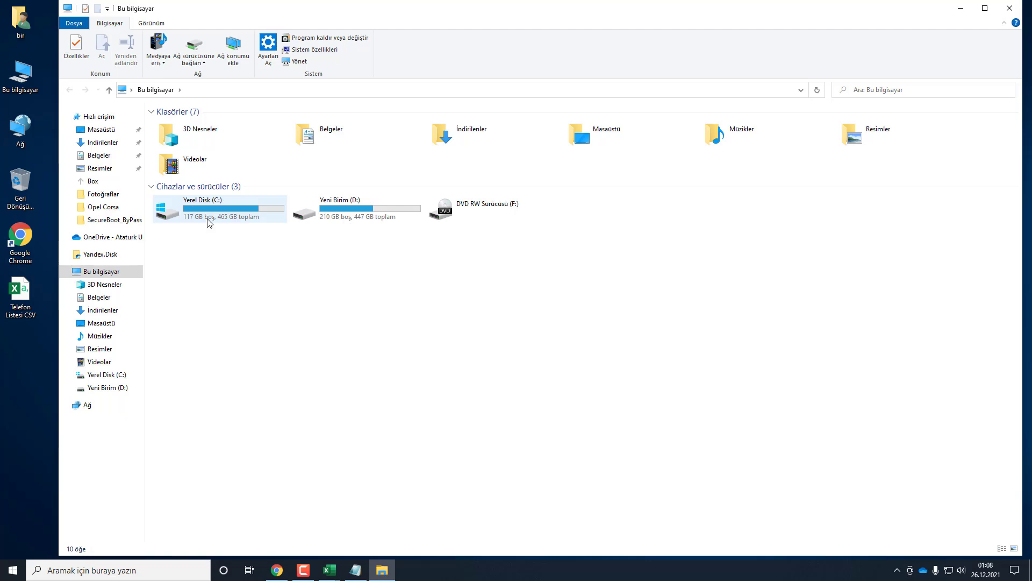
double_click(207, 211)
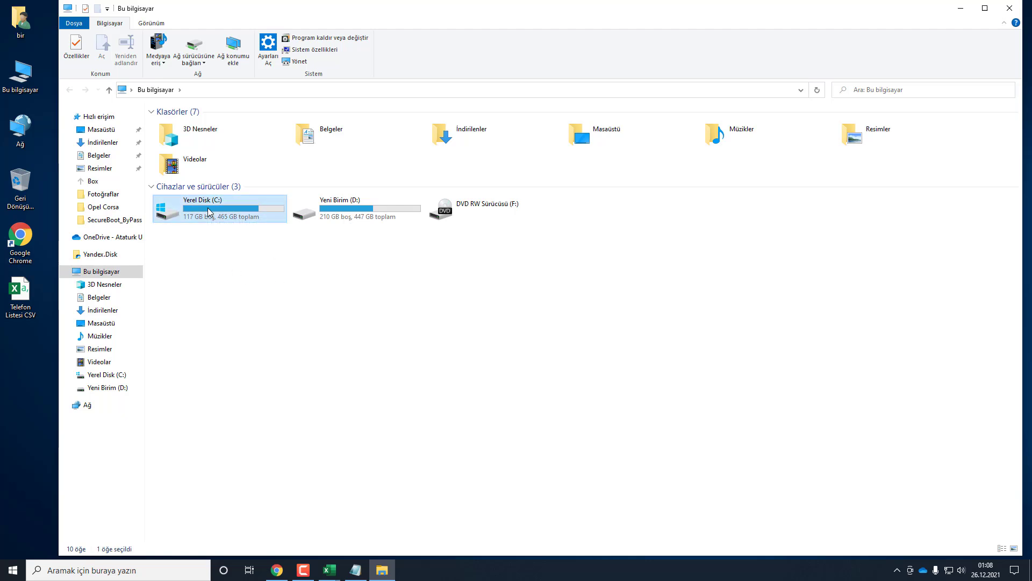
left_click(192, 170)
double_click(192, 170)
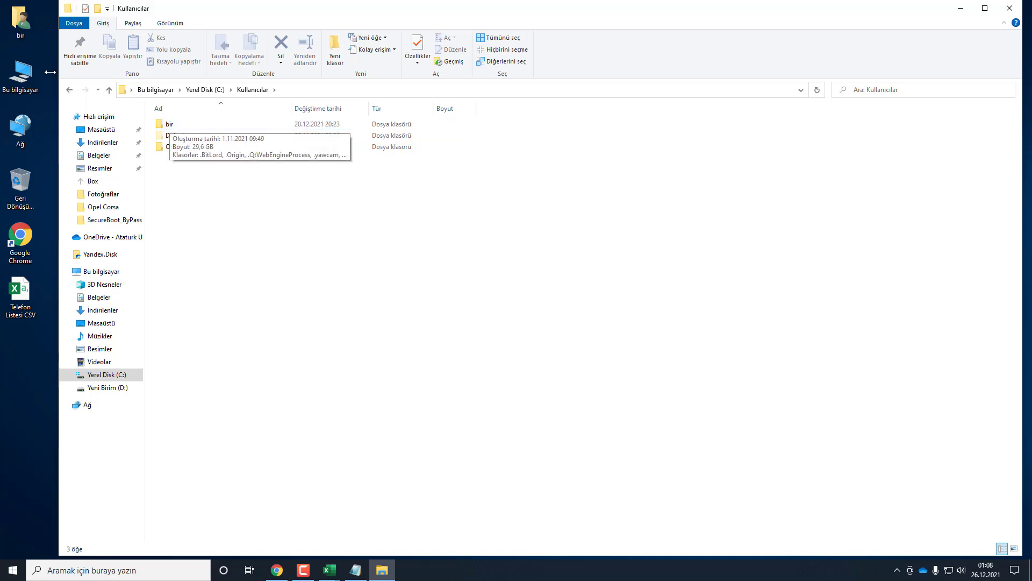
left_click(12, 570)
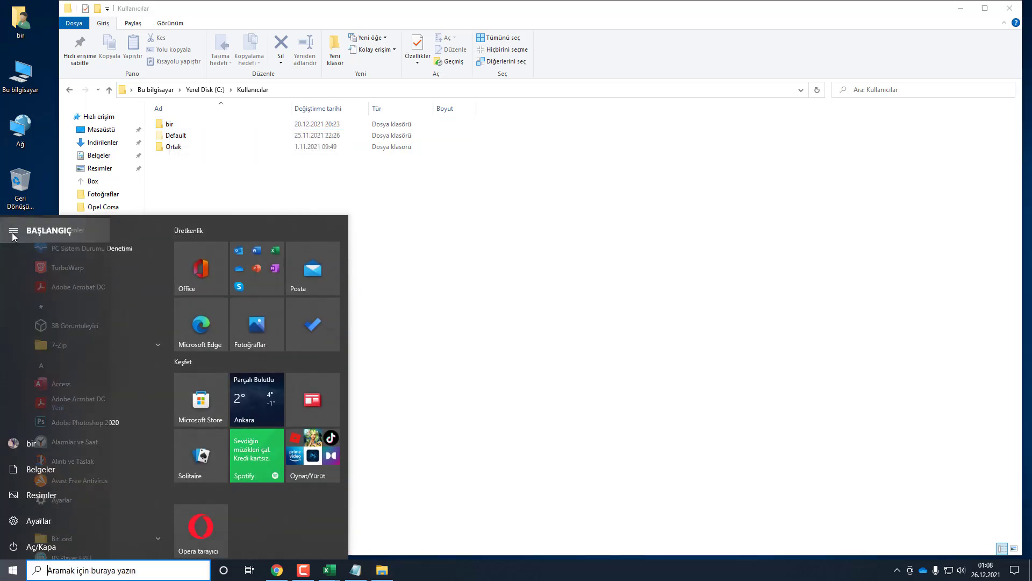
mouse_move(69, 444)
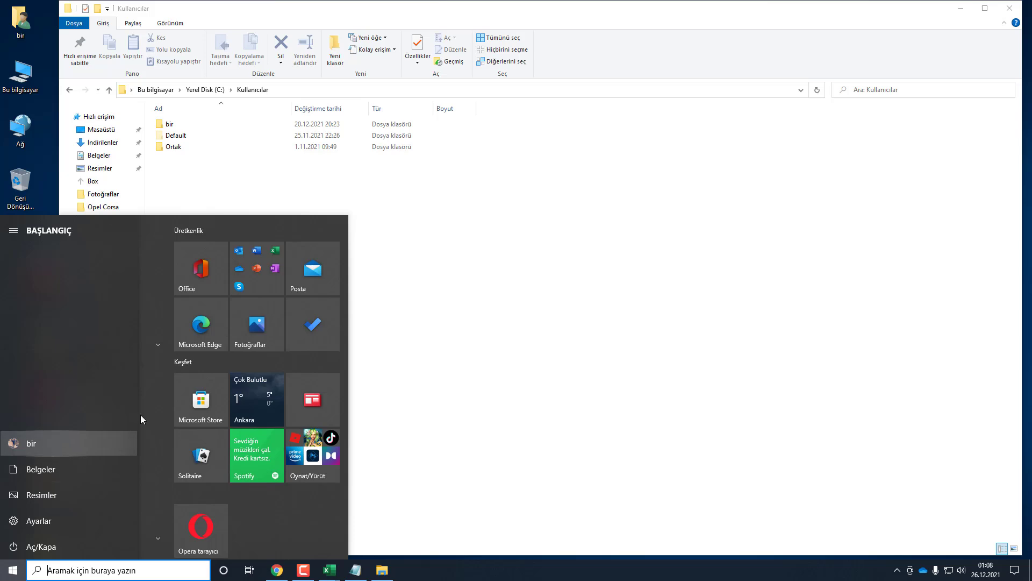
left_click(185, 127)
double_click(178, 124)
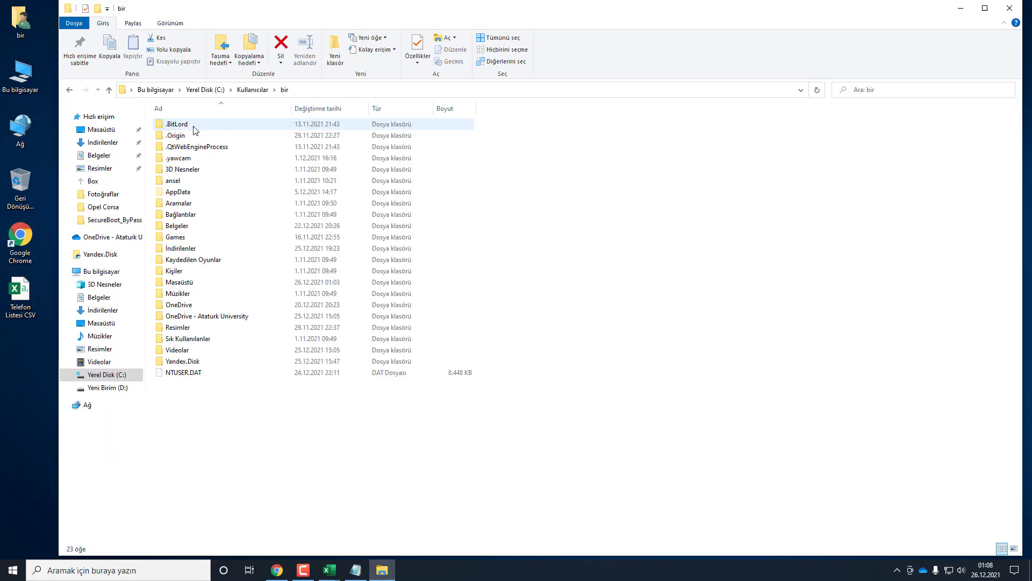
double_click(206, 282)
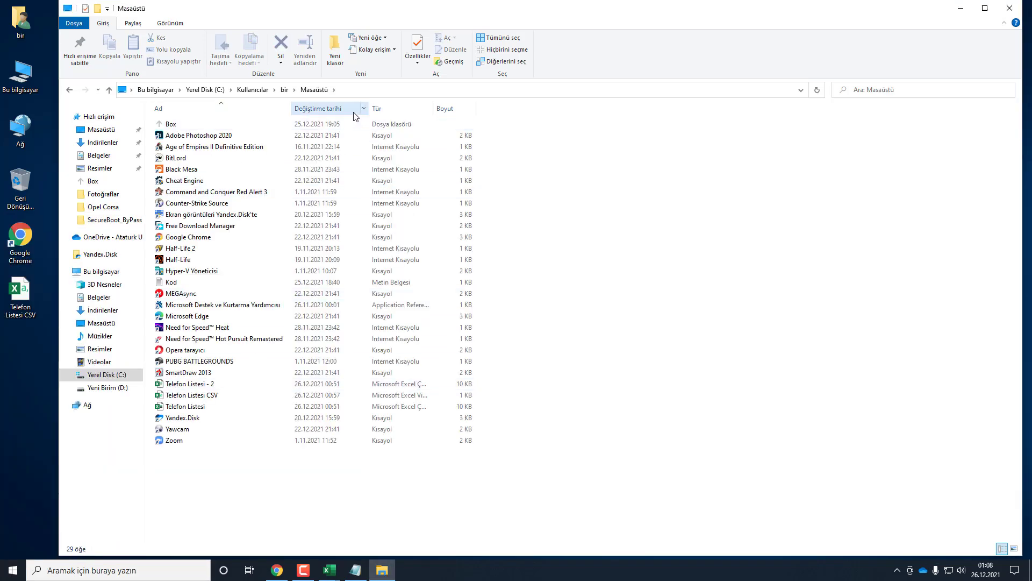
Copy the path C:\Users\bir\Desktop from the address bar and close Explorer
left_click(353, 90)
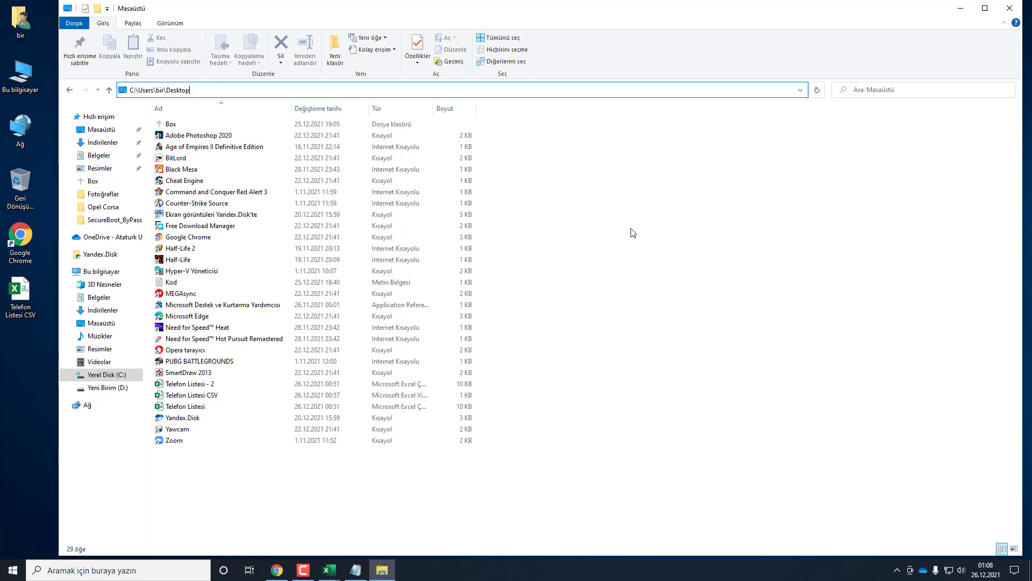
left_click(357, 518)
left_click(342, 90)
right_click(155, 92)
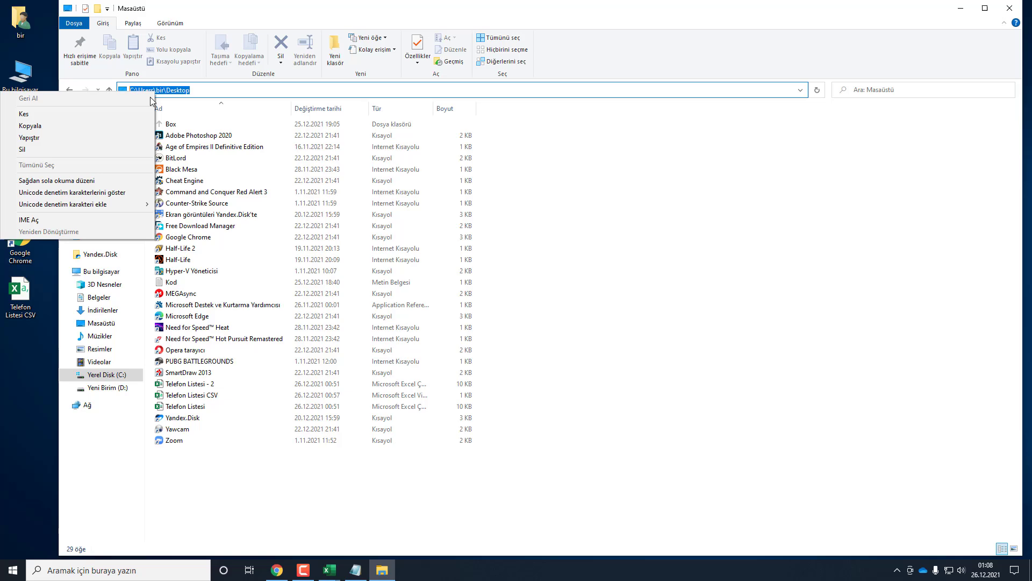
left_click(127, 125)
left_click(1010, 8)
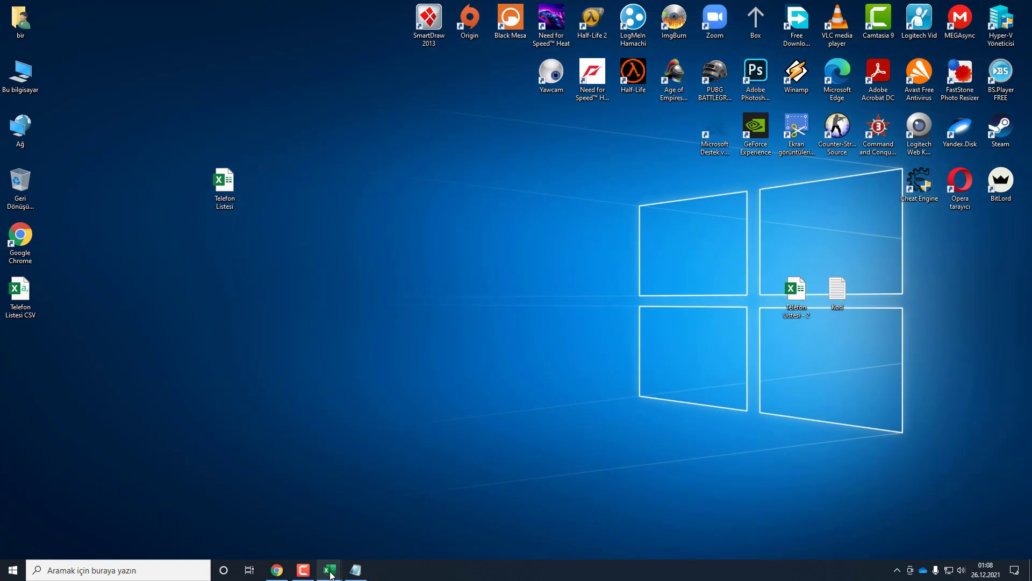
Verify OutFilePath C:\Users\bir\Desktop\Rehberim.vcf, run Create_VCF, and acknowledge the saved message
mouse_move(329, 570)
left_click(373, 541)
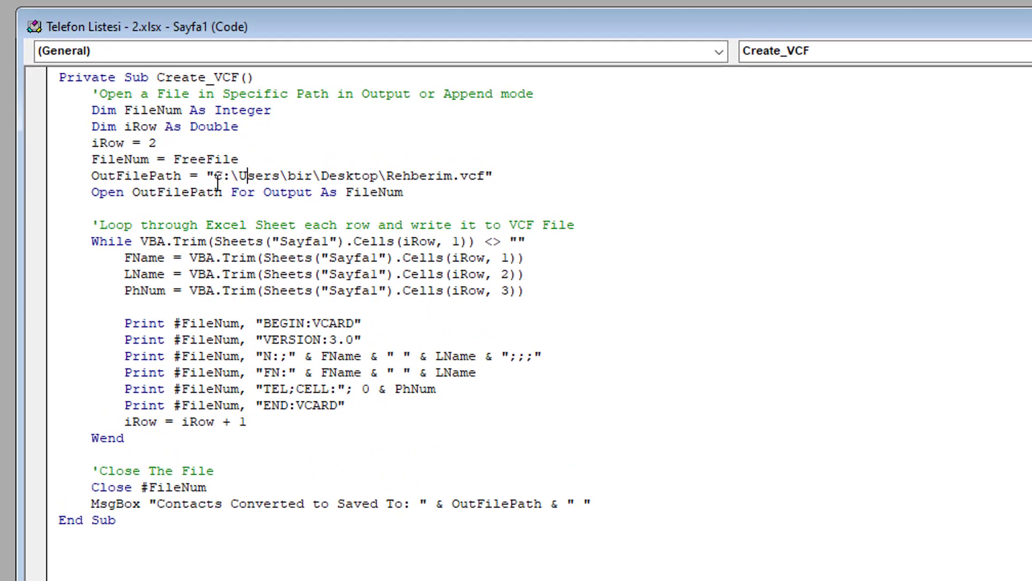
left_click_drag(214, 176, 379, 176)
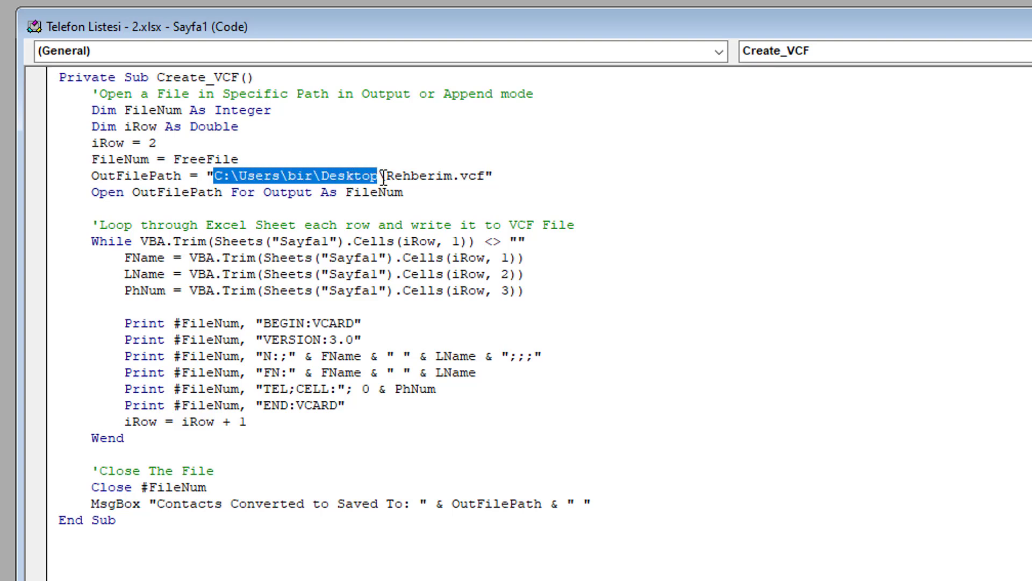
left_click(383, 177)
left_click_drag(386, 176, 488, 184)
left_click(510, 175)
left_click(420, 176)
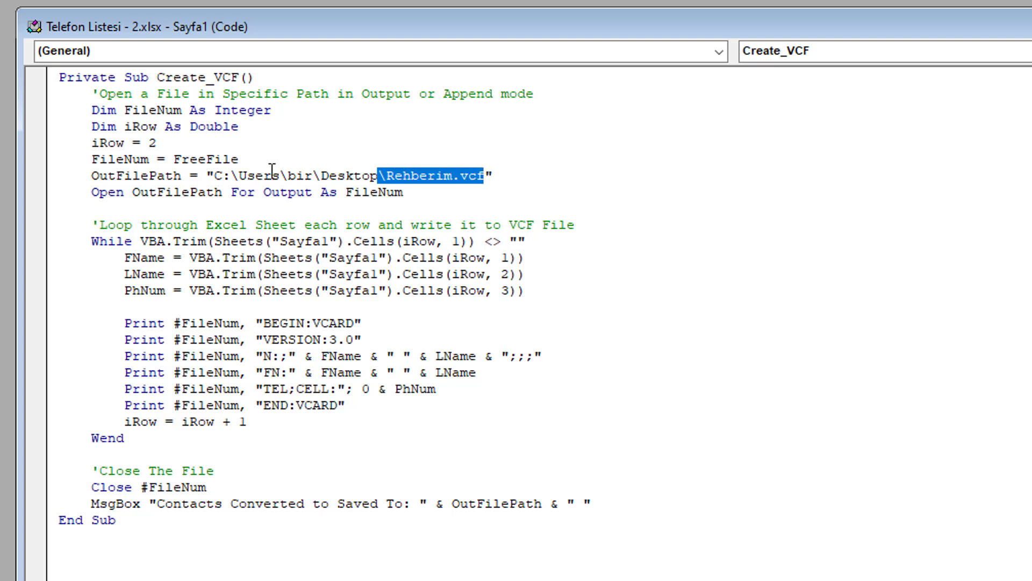
left_click_drag(215, 175, 456, 175)
left_click(460, 177)
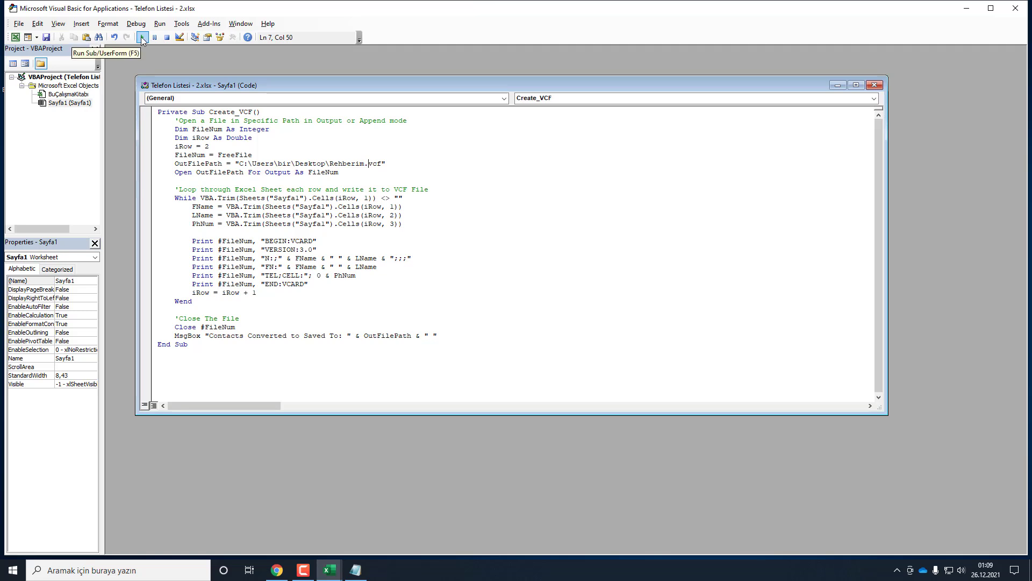
left_click(143, 38)
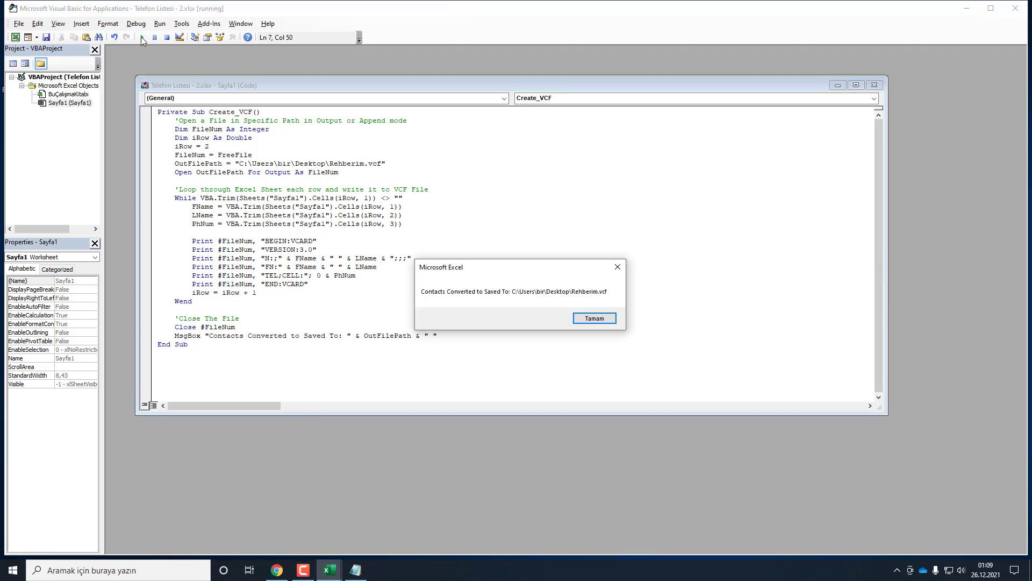
left_click(606, 319)
With the VBA editor minimized, move the Rehberim.vcf icon to the middle of the desktop
left_click(1029, 571)
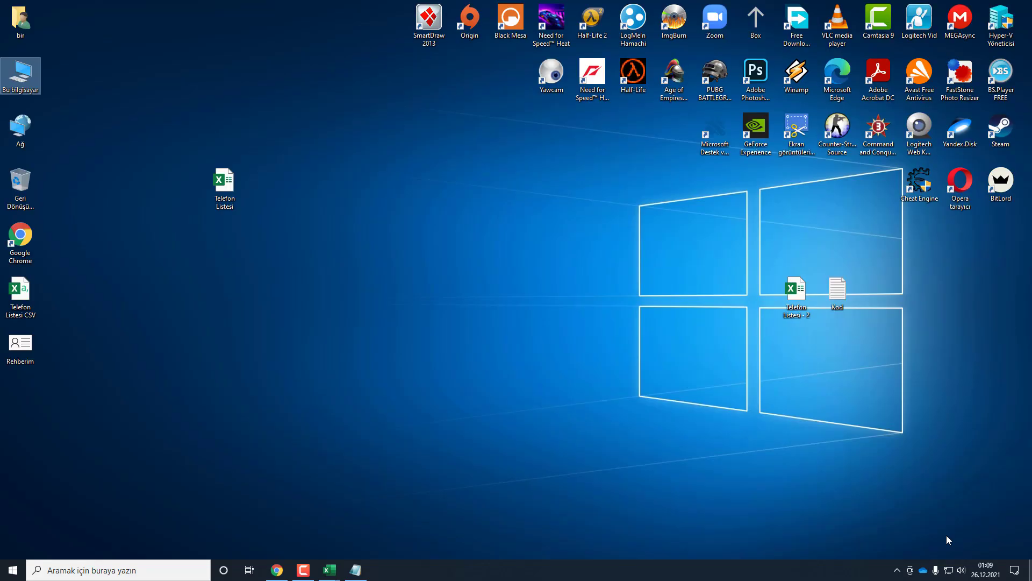
mouse_move(24, 347)
left_mouse_down()
mouse_move(435, 277)
mouse_move(383, 351)
left_mouse_up()
left_click(532, 267)
left_click(363, 354)
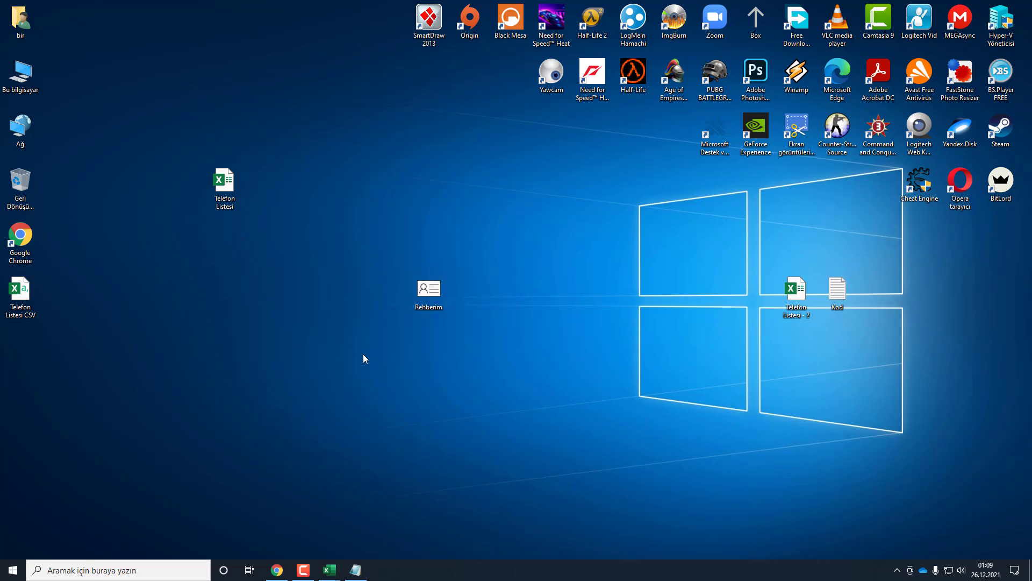
Box-select the Rehberim.vcf icon to check its details: 1.36 KB, dated 26.12.2021
left_click_drag(350, 230, 519, 361)
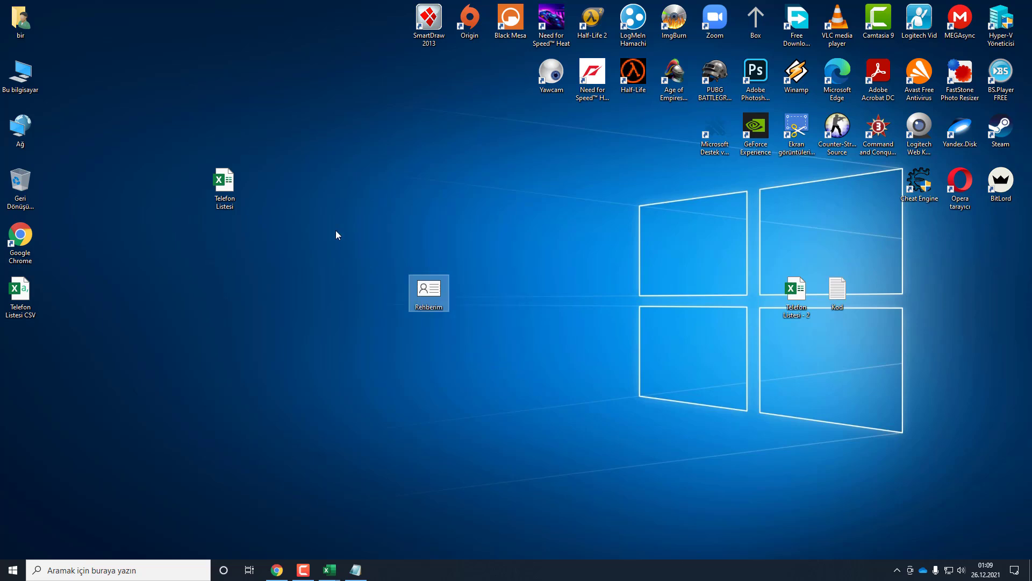
left_click_drag(321, 213, 488, 370)
left_click_drag(329, 214, 514, 376)
left_click_drag(363, 213, 483, 382)
mouse_move(428, 292)
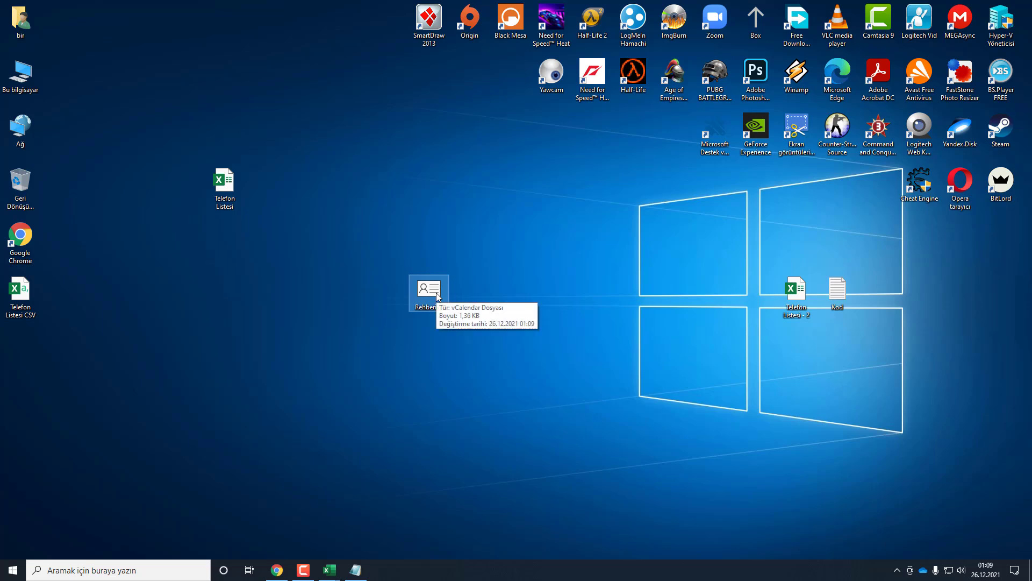
left_click_drag(456, 372, 318, 214)
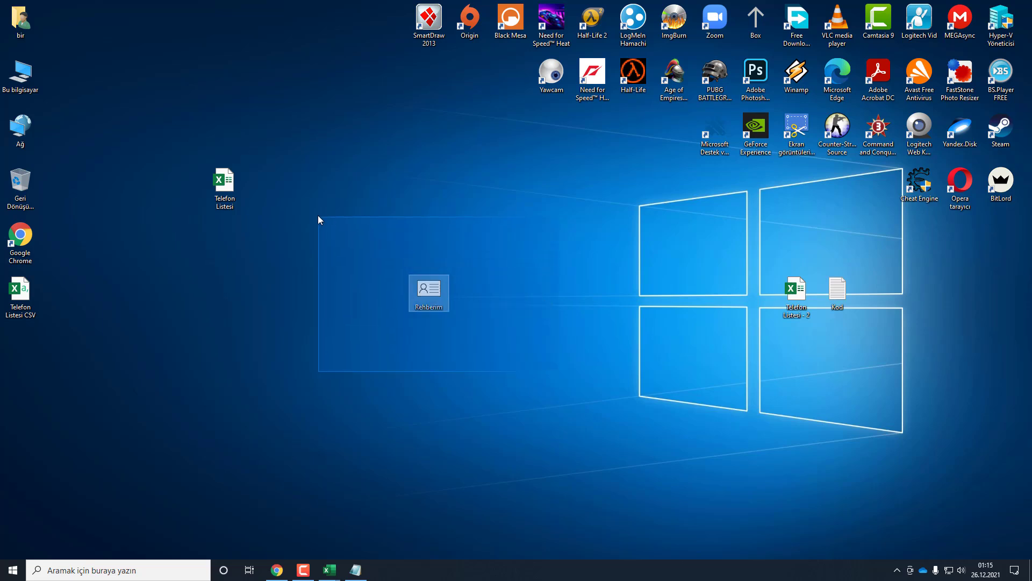